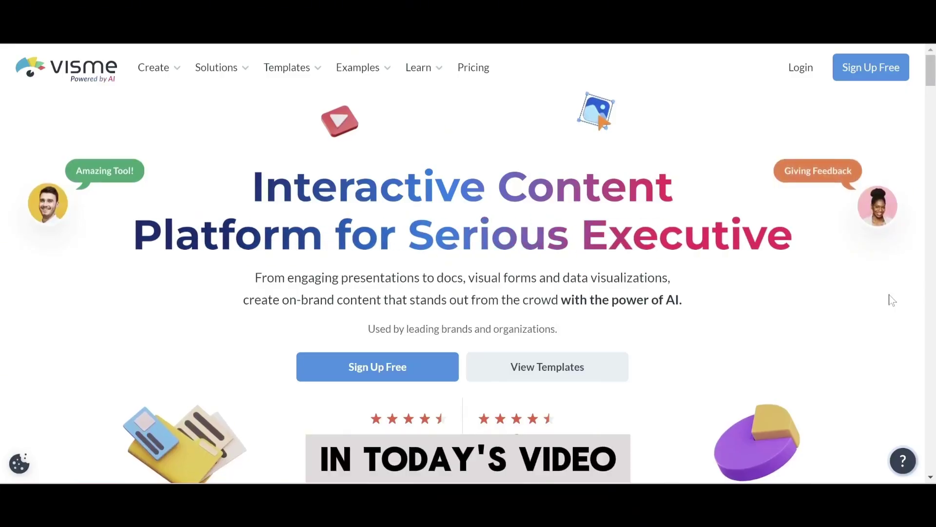
{"action": "scroll", "coordinate": [891, 300], "scroll_direction": "down", "scroll_amount": 3}
{"action": "scroll", "coordinate": [891, 300], "scroll_direction": "down", "scroll_amount": 3}
{"action": "scroll", "coordinate": [891, 301], "scroll_direction": "down", "scroll_amount": 5}
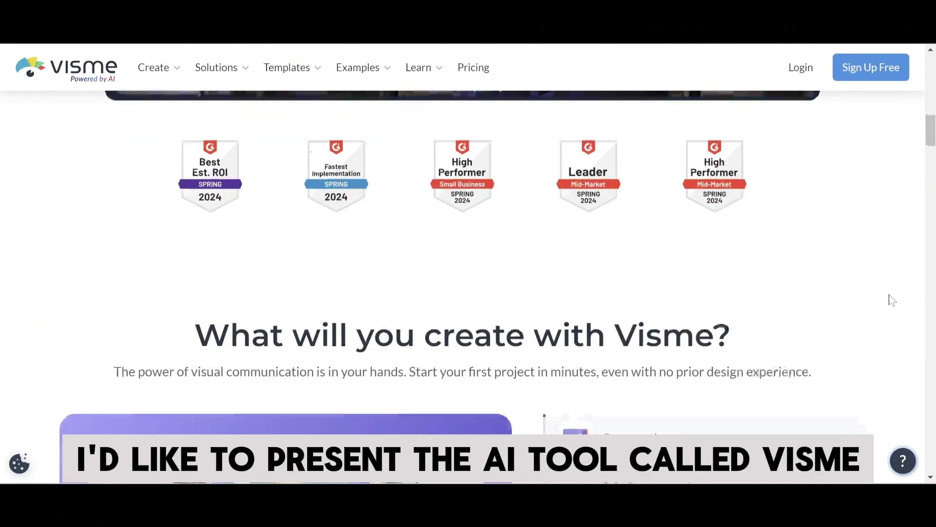
{"action": "scroll", "coordinate": [891, 300], "scroll_direction": "down", "scroll_amount": 3}
{"action": "scroll", "coordinate": [891, 301], "scroll_direction": "down", "scroll_amount": 3}
{"action": "scroll", "coordinate": [891, 300], "scroll_direction": "down", "scroll_amount": 3}
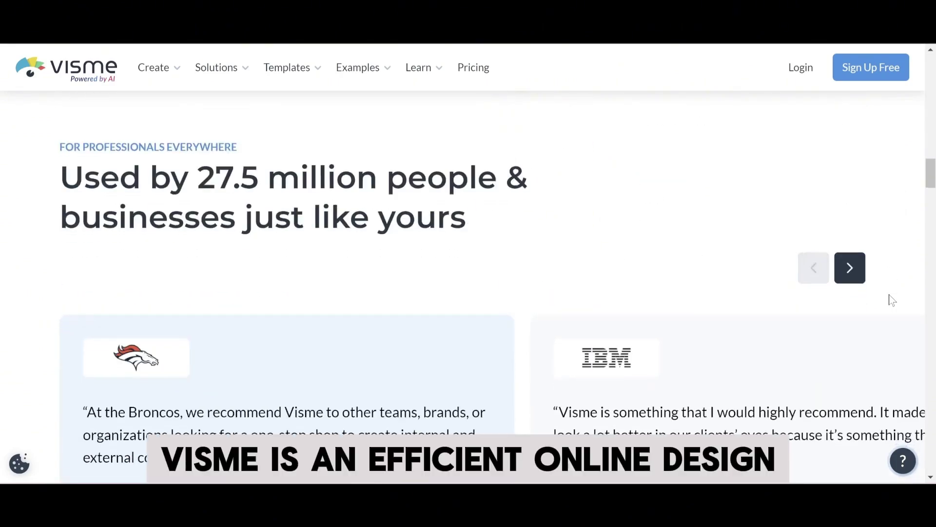
{"action": "scroll", "coordinate": [891, 300], "scroll_direction": "down", "scroll_amount": 3}
{"action": "scroll", "coordinate": [891, 301], "scroll_direction": "down", "scroll_amount": 3}
{"action": "scroll", "coordinate": [891, 300], "scroll_direction": "down", "scroll_amount": 1}
{"action": "scroll", "coordinate": [891, 300], "scroll_direction": "down", "scroll_amount": 5}
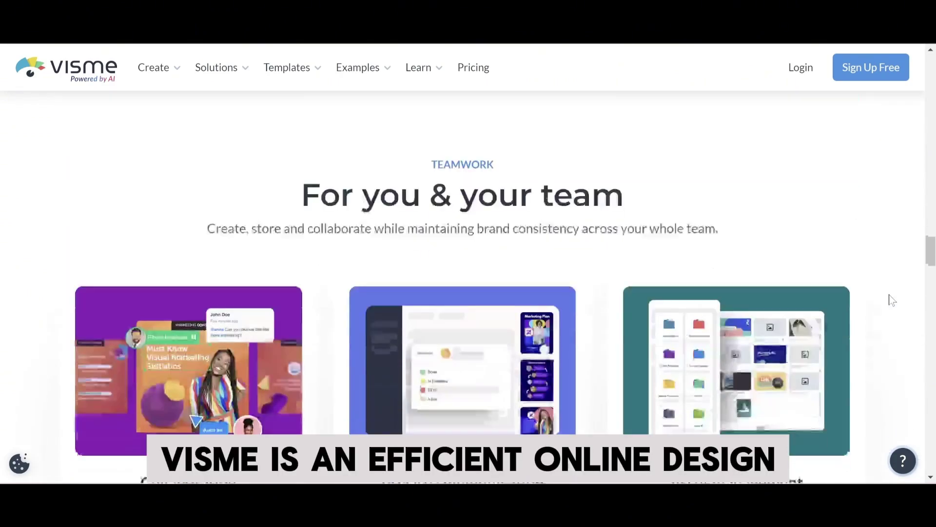
{"action": "scroll", "coordinate": [891, 301], "scroll_direction": "down", "scroll_amount": 3}
{"action": "scroll", "coordinate": [891, 300], "scroll_direction": "down", "scroll_amount": 3}
{"action": "scroll", "coordinate": [891, 300], "scroll_direction": "down", "scroll_amount": 5}
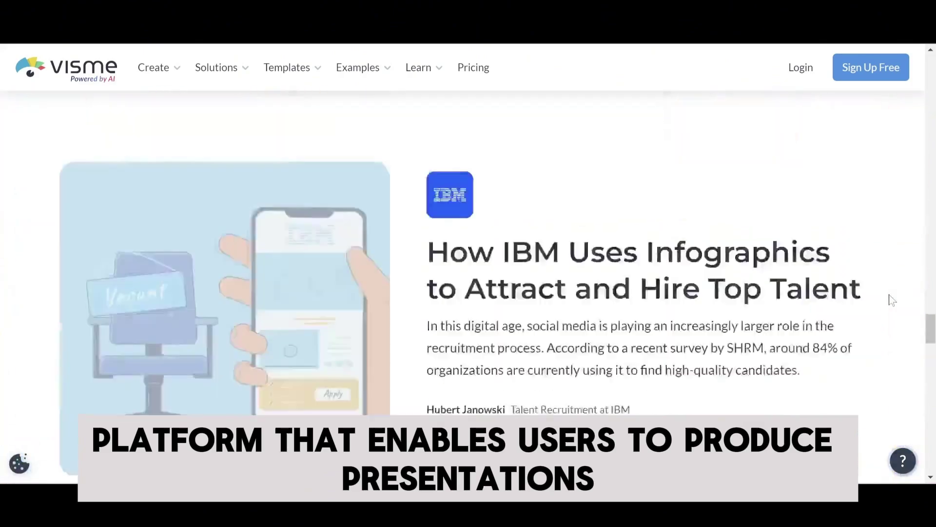
{"action": "scroll", "coordinate": [892, 300], "scroll_direction": "down", "scroll_amount": 1}
{"action": "scroll", "coordinate": [891, 300], "scroll_direction": "down", "scroll_amount": 4}
{"action": "scroll", "coordinate": [891, 300], "scroll_direction": "down", "scroll_amount": 3}
{"action": "scroll", "coordinate": [891, 300], "scroll_direction": "down", "scroll_amount": 3}
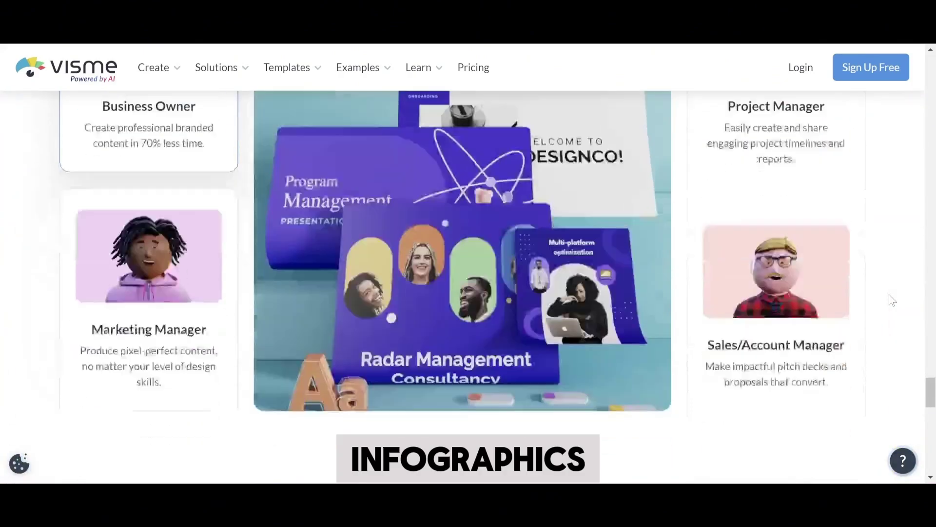
{"action": "scroll", "coordinate": [891, 300], "scroll_direction": "down", "scroll_amount": 5}
{"action": "scroll", "coordinate": [891, 300], "scroll_direction": "down", "scroll_amount": 3}
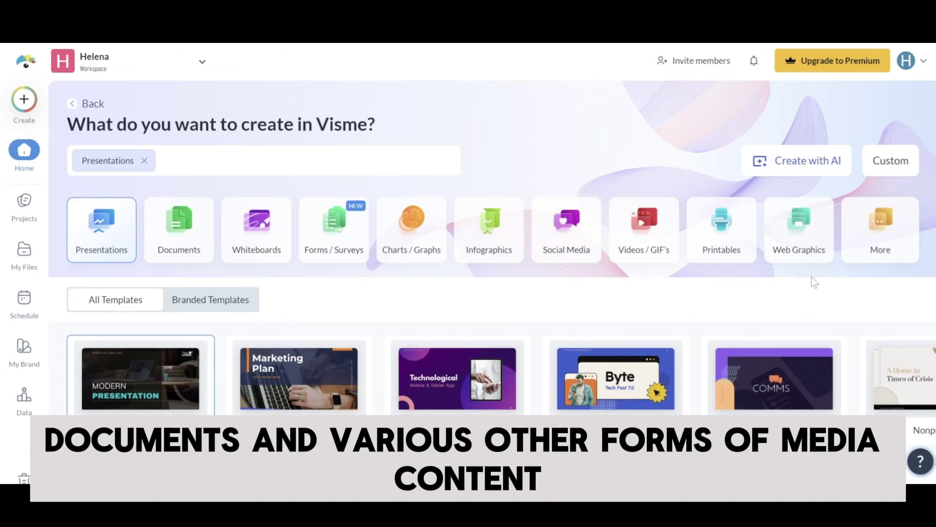
{"action": "scroll", "coordinate": [812, 276], "scroll_direction": "down", "scroll_amount": 1}
{"action": "scroll", "coordinate": [811, 276], "scroll_direction": "down", "scroll_amount": 3}
{"action": "scroll", "coordinate": [812, 276], "scroll_direction": "down", "scroll_amount": 3}
{"action": "scroll", "coordinate": [493, 293], "scroll_direction": "down", "scroll_amount": 3}
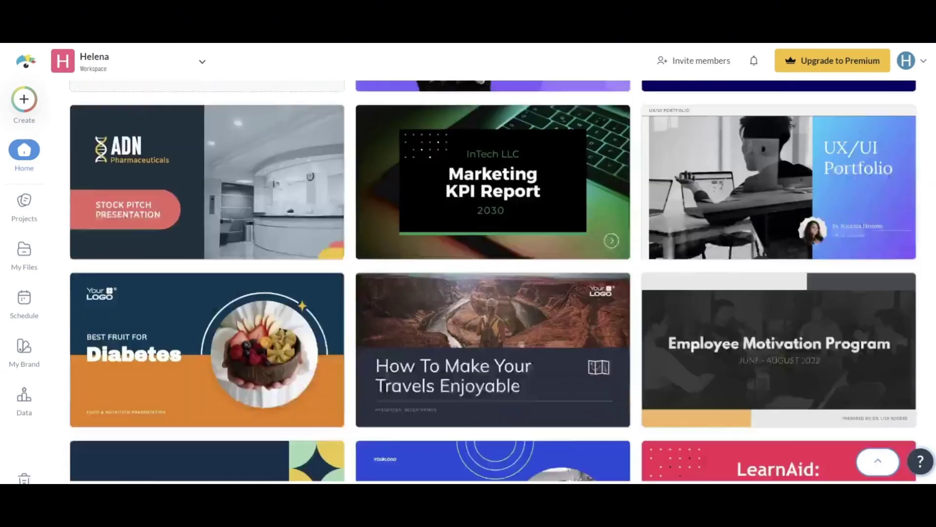
{"action": "scroll", "coordinate": [494, 293], "scroll_direction": "down", "scroll_amount": 2}
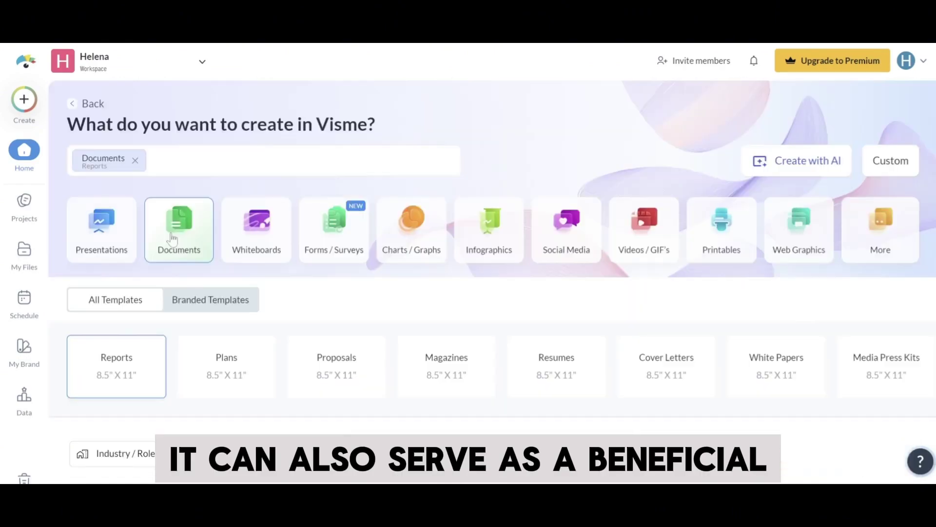
{"action": "scroll", "coordinate": [447, 257], "scroll_direction": "down", "scroll_amount": 3}
{"action": "scroll", "coordinate": [447, 258], "scroll_direction": "down", "scroll_amount": 2}
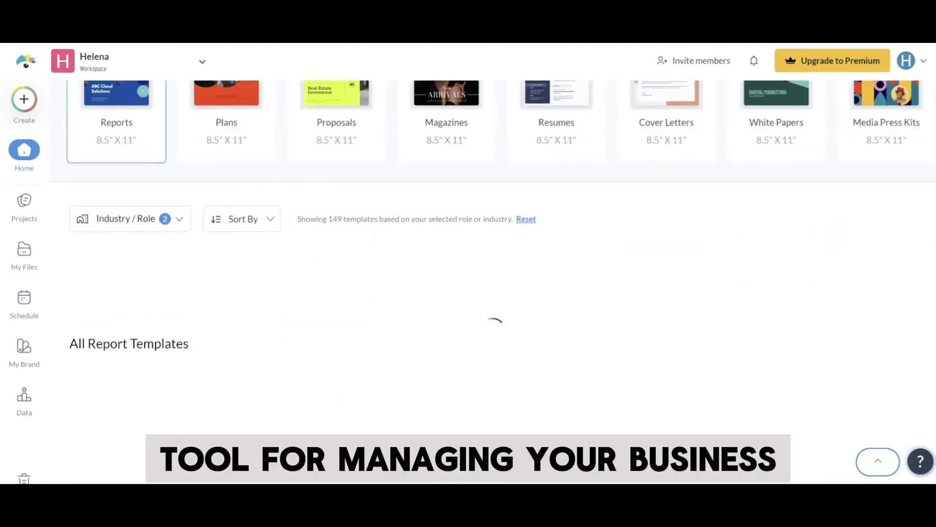
{"action": "scroll", "coordinate": [448, 257], "scroll_direction": "down", "scroll_amount": 3}
{"action": "scroll", "coordinate": [448, 258], "scroll_direction": "down", "scroll_amount": 2}
{"action": "scroll", "coordinate": [448, 257], "scroll_direction": "down", "scroll_amount": 2}
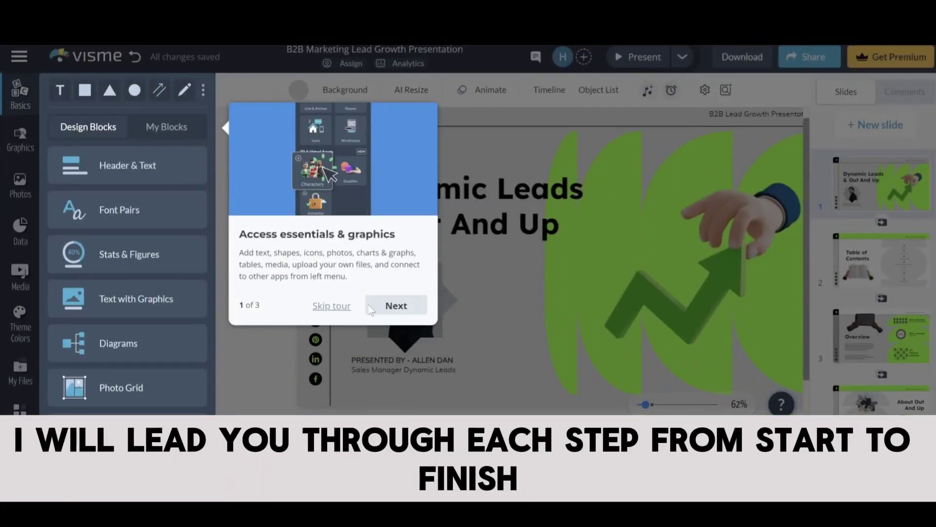
Step through and finish the editor's welcome tour.
{"action": "left_click", "coordinate": [371, 310]}
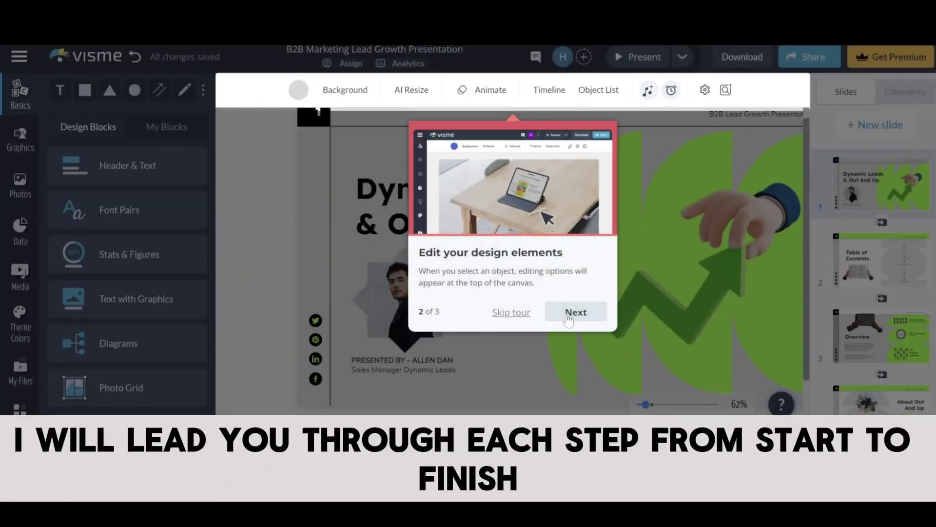
{"action": "left_click", "coordinate": [578, 314]}
{"action": "left_click", "coordinate": [885, 283]}
Go to the Overview slide, briefly browsing the text and diagram blocks.
{"action": "left_click", "coordinate": [122, 188]}
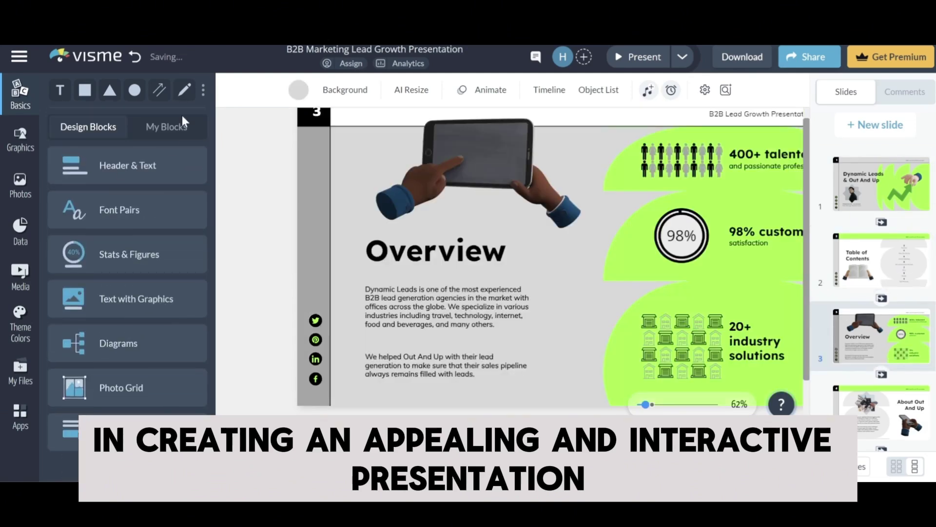
{"action": "left_click", "coordinate": [178, 342]}
{"action": "left_click", "coordinate": [195, 135]}
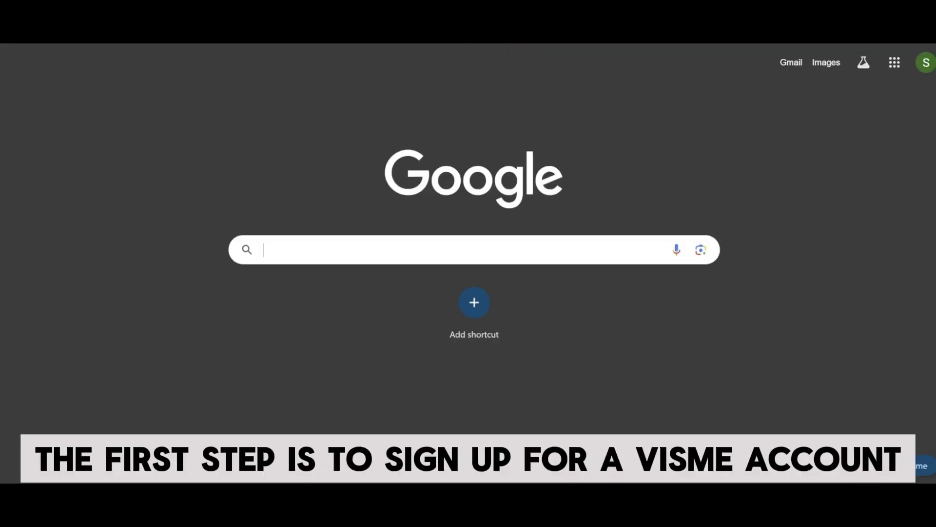
{"action": "type", "text": "visme"}
Search Google for 'visme' and open the Visme website result.
{"action": "key", "text": "Return"}
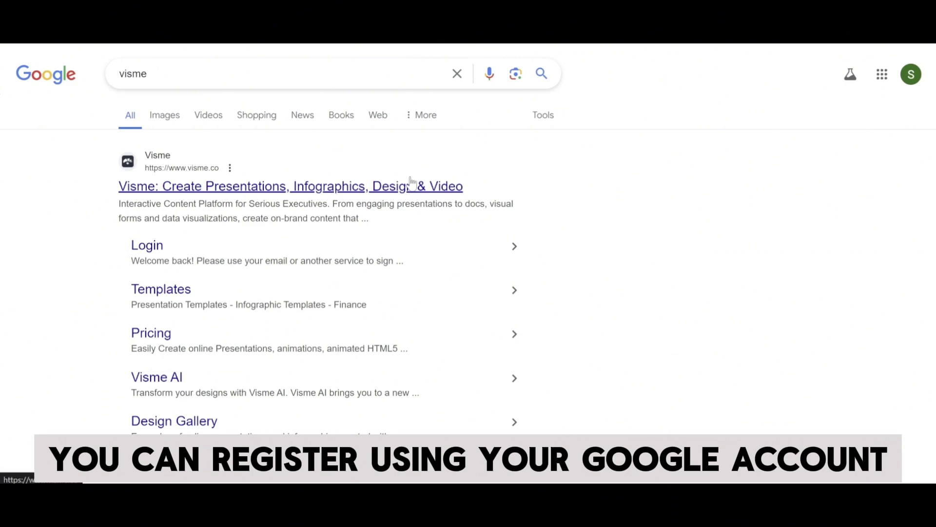
{"action": "left_click", "coordinate": [412, 181]}
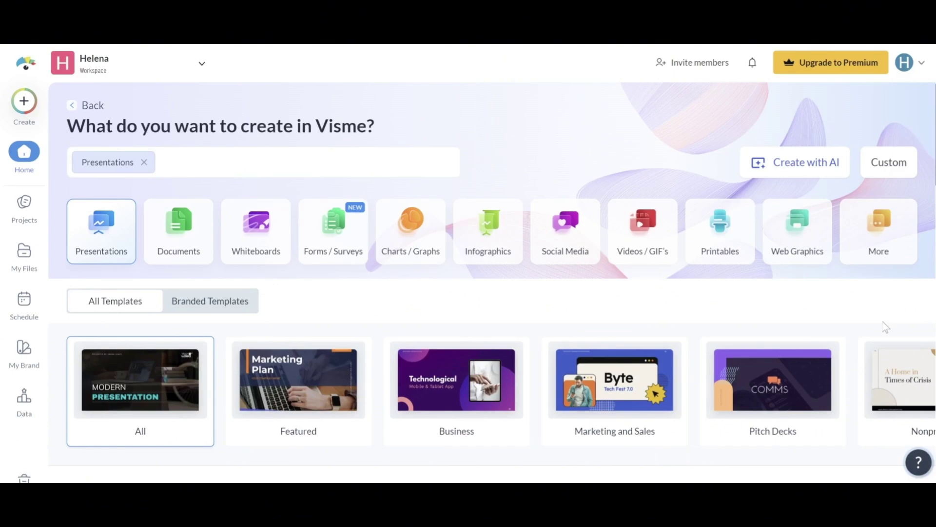
{"action": "scroll", "coordinate": [842, 320], "scroll_direction": "down", "scroll_amount": 1}
{"action": "scroll", "coordinate": [856, 436], "scroll_direction": "down", "scroll_amount": 3}
{"action": "scroll", "coordinate": [856, 437], "scroll_direction": "down", "scroll_amount": 4}
{"action": "scroll", "coordinate": [856, 436], "scroll_direction": "down", "scroll_amount": 2}
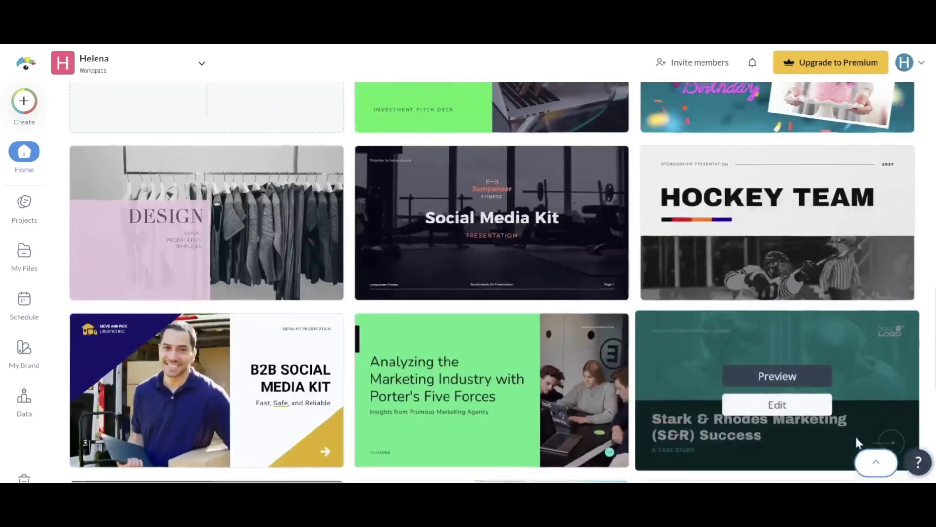
{"action": "scroll", "coordinate": [856, 436], "scroll_direction": "up", "scroll_amount": 6}
{"action": "scroll", "coordinate": [313, 295], "scroll_direction": "up", "scroll_amount": 2}
{"action": "scroll", "coordinate": [449, 305], "scroll_direction": "down", "scroll_amount": 4}
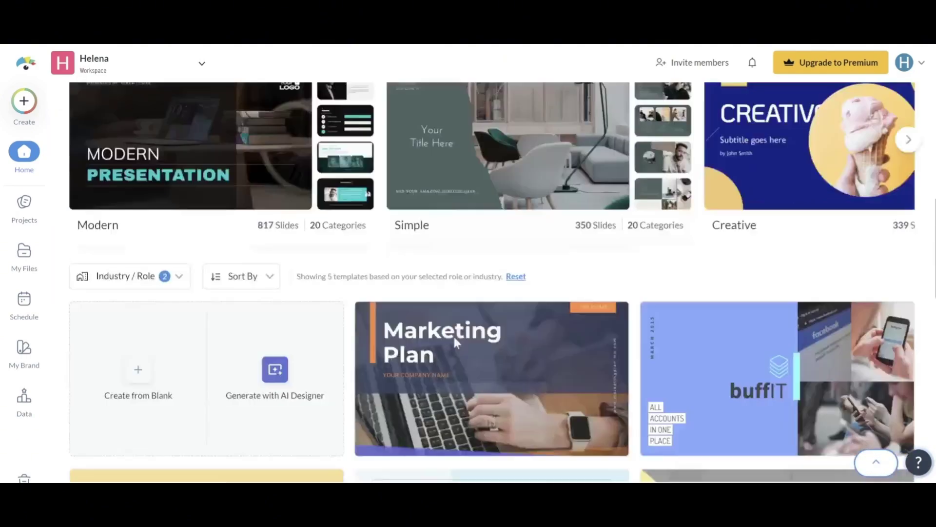
{"action": "scroll", "coordinate": [454, 341], "scroll_direction": "down", "scroll_amount": 3}
{"action": "scroll", "coordinate": [683, 434], "scroll_direction": "down", "scroll_amount": 3}
{"action": "scroll", "coordinate": [579, 360], "scroll_direction": "up", "scroll_amount": 10}
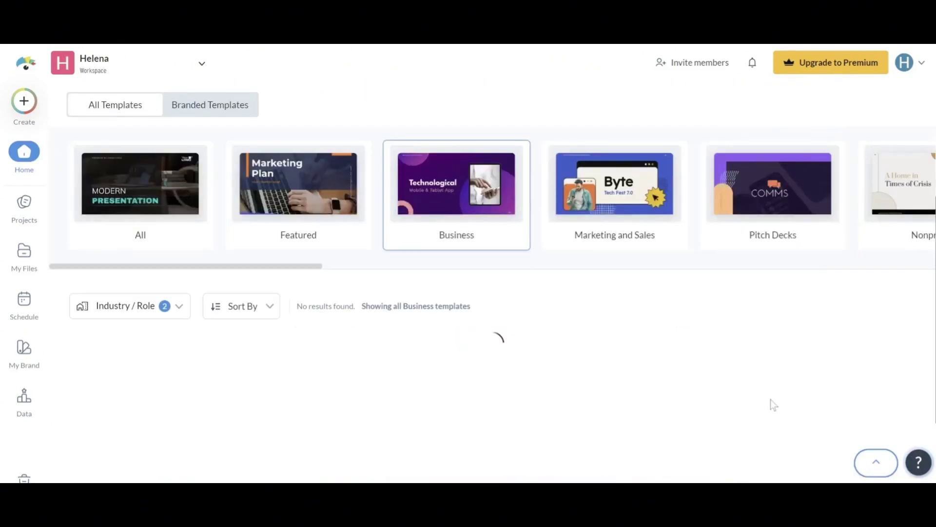
{"action": "scroll", "coordinate": [792, 455], "scroll_direction": "down", "scroll_amount": 5}
{"action": "scroll", "coordinate": [792, 455], "scroll_direction": "down", "scroll_amount": 3}
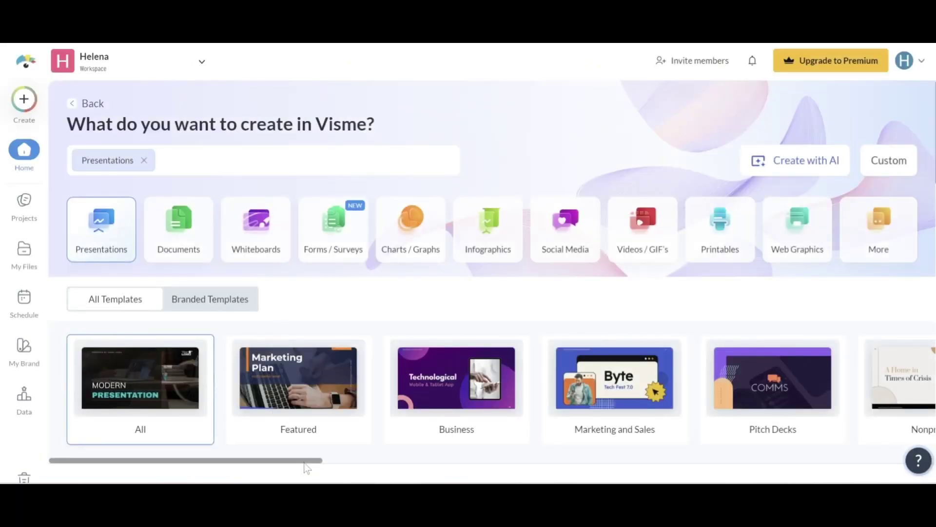
{"action": "left_click_drag", "start_coordinate": [304, 464], "coordinate": [518, 476]}
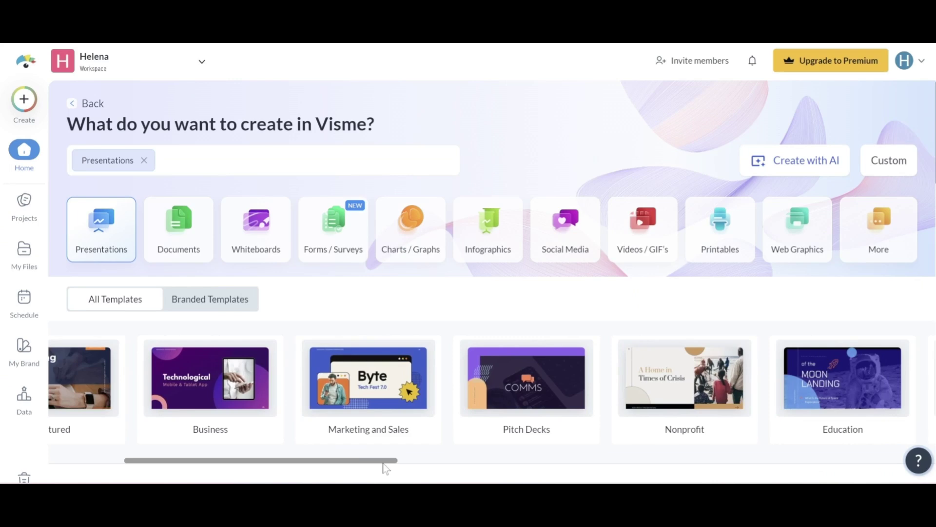
{"action": "scroll", "coordinate": [619, 406], "scroll_direction": "right", "scroll_amount": 3}
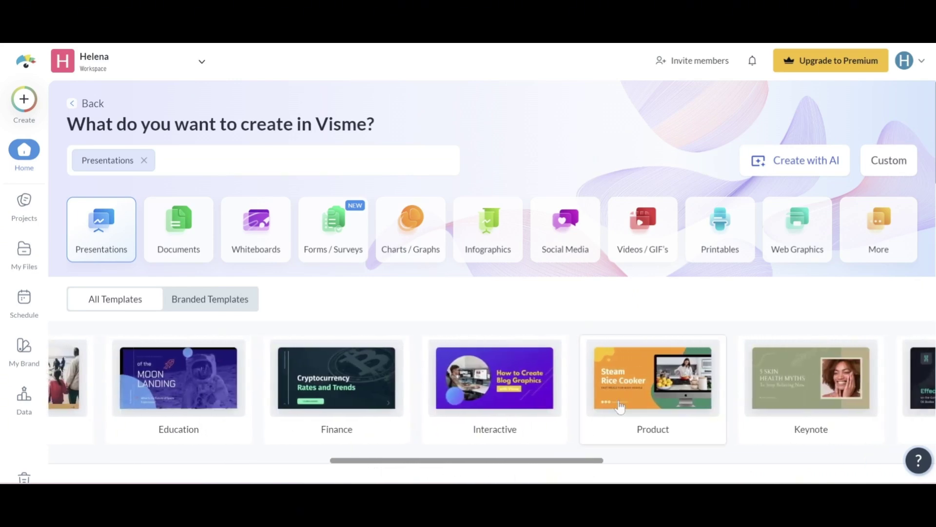
{"action": "scroll", "coordinate": [459, 299], "scroll_direction": "down", "scroll_amount": 3}
{"action": "scroll", "coordinate": [395, 319], "scroll_direction": "down", "scroll_amount": 3}
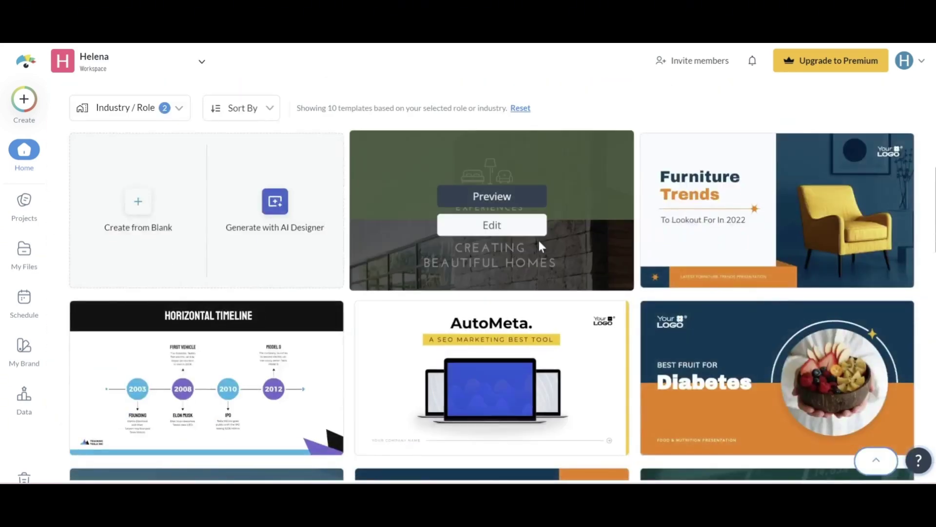
Preview the Interior Design Slideshow template and its bedroom slide, then close it.
{"action": "left_click", "coordinate": [503, 197]}
{"action": "left_click", "coordinate": [455, 376]}
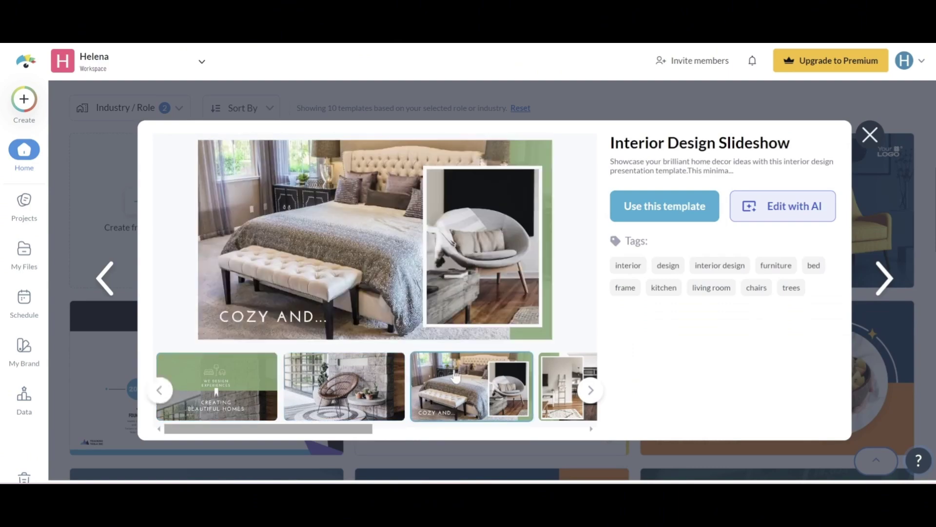
{"action": "left_click", "coordinate": [108, 181]}
{"action": "scroll", "coordinate": [609, 393], "scroll_direction": "down", "scroll_amount": 5}
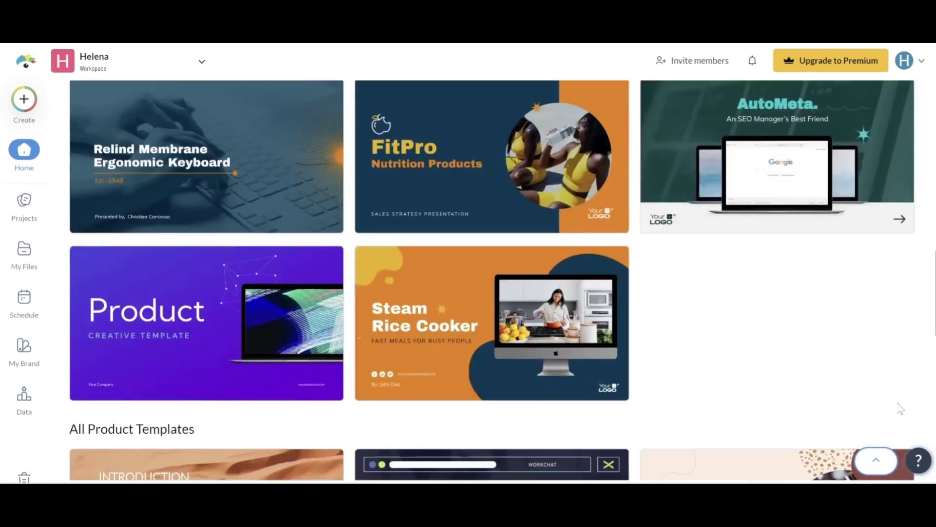
{"action": "scroll", "coordinate": [900, 408], "scroll_direction": "down", "scroll_amount": 2}
Preview the Creative Template for Product, viewing its Contents and Why Choose Us slides.
{"action": "mouse_move", "coordinate": [206, 322]}
{"action": "left_click", "coordinate": [205, 174]}
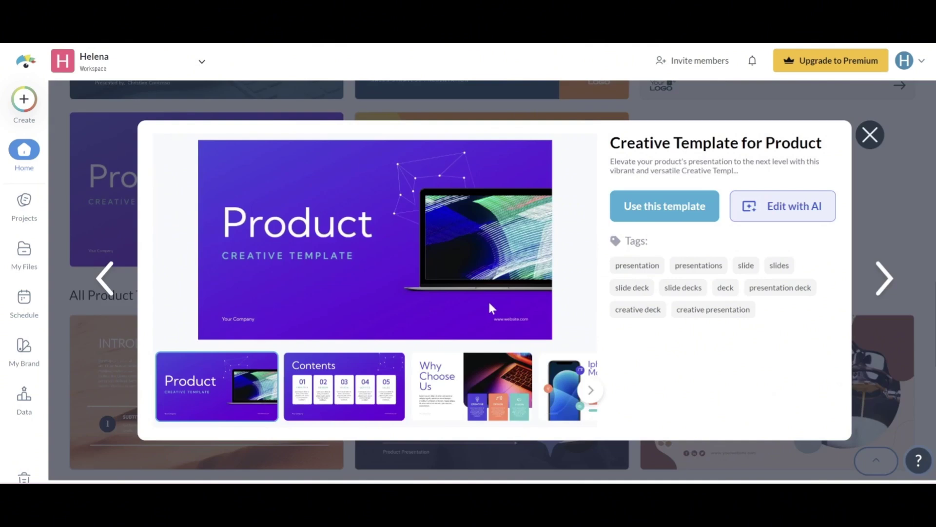
{"action": "left_click", "coordinate": [360, 399]}
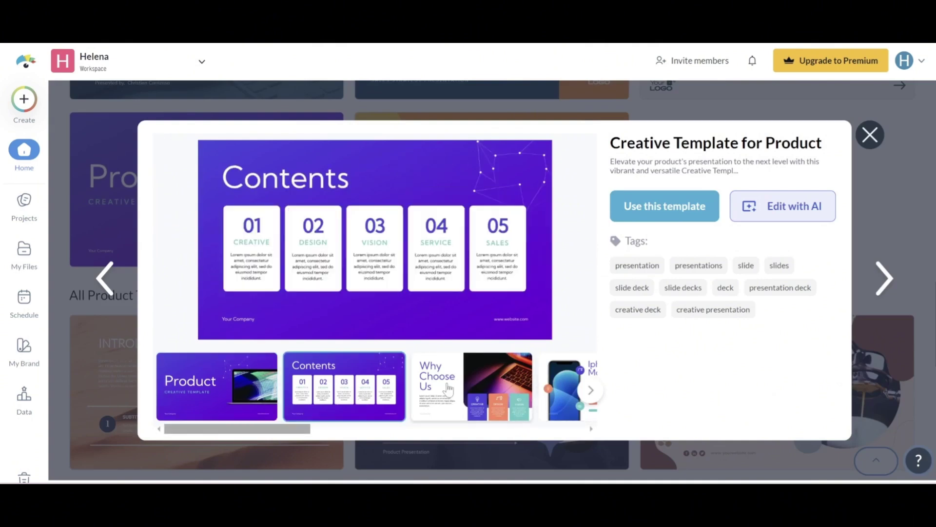
{"action": "left_click", "coordinate": [448, 390]}
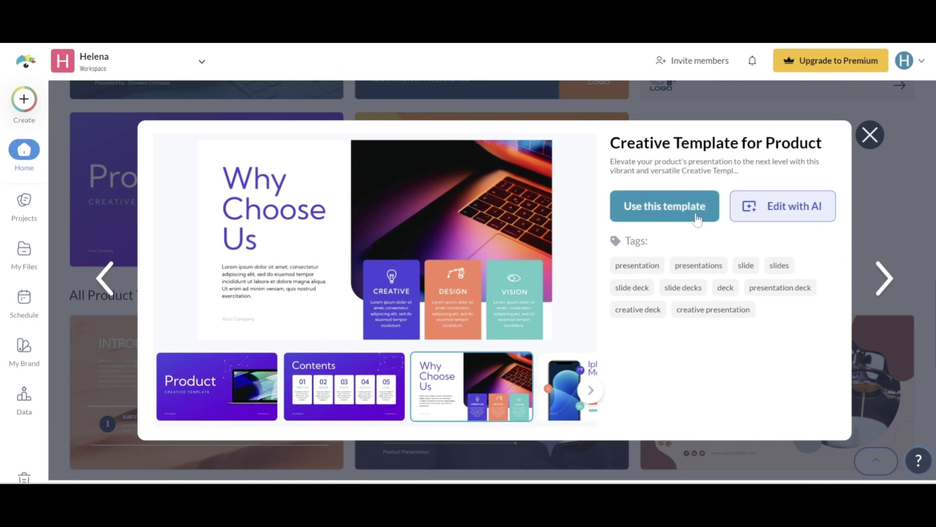
Fill the Edit with AI form for MacBook Air M1, generate it, and open the design.
{"action": "left_click", "coordinate": [767, 212]}
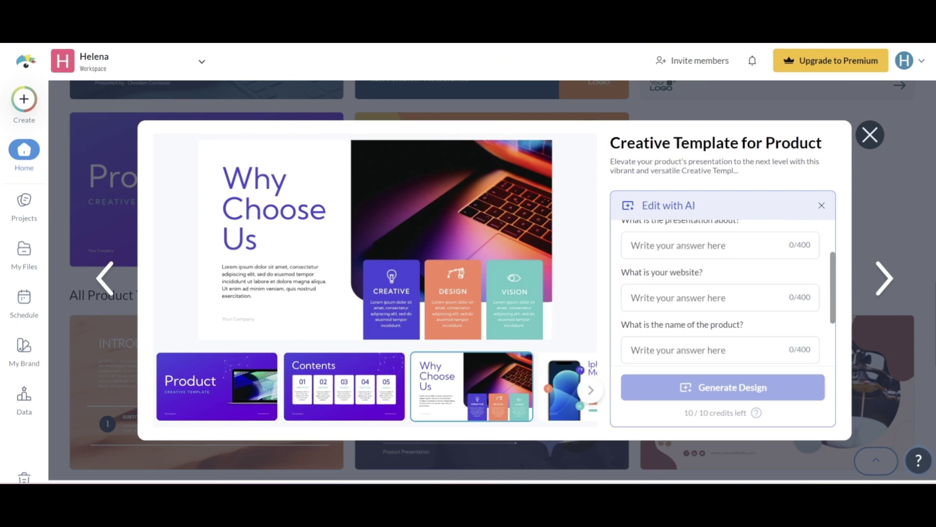
{"action": "key", "text": "ctrl+v"}
{"action": "scroll", "coordinate": [716, 333], "scroll_direction": "down", "scroll_amount": 2}
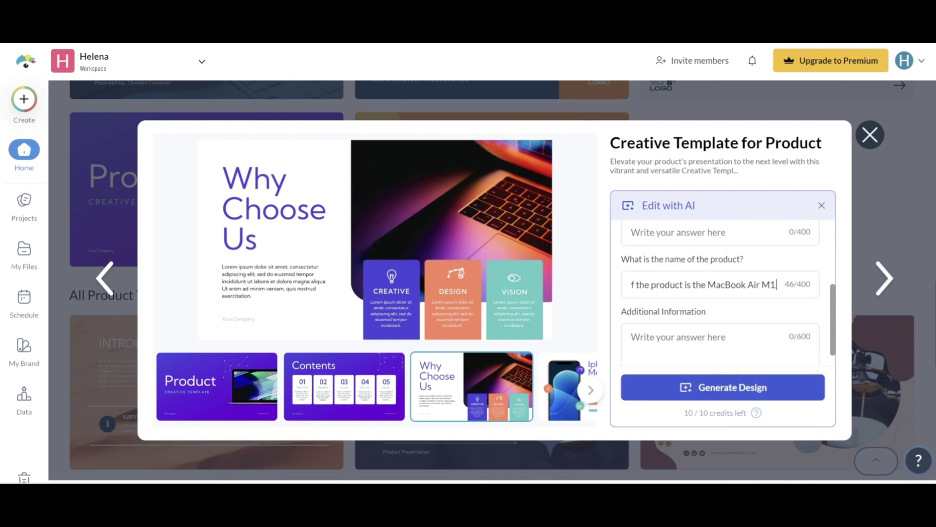
{"action": "key", "text": "Tab"}
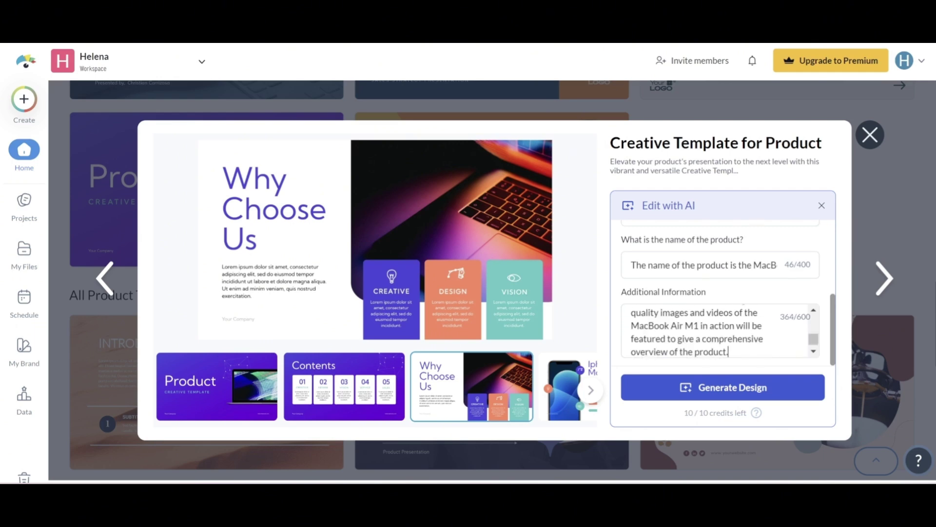
{"action": "left_click", "coordinate": [743, 393]}
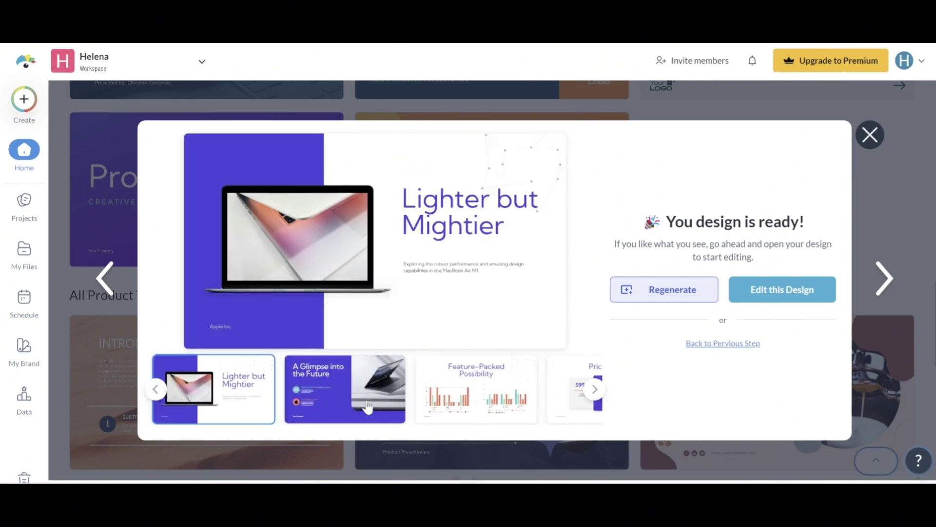
{"action": "left_click", "coordinate": [674, 290]}
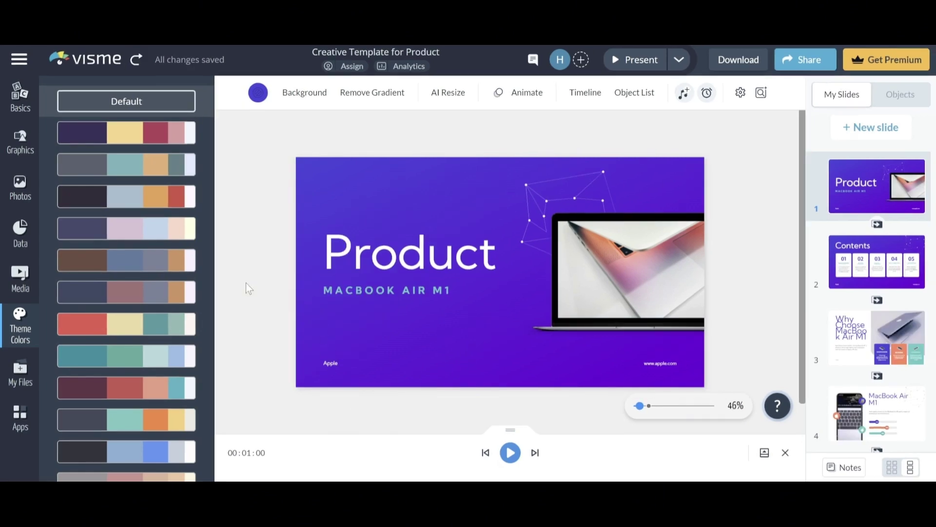
Apply the Rainforest palette, check the Why Choose slide, then select the title slide's laptop image.
{"action": "left_click", "coordinate": [148, 162]}
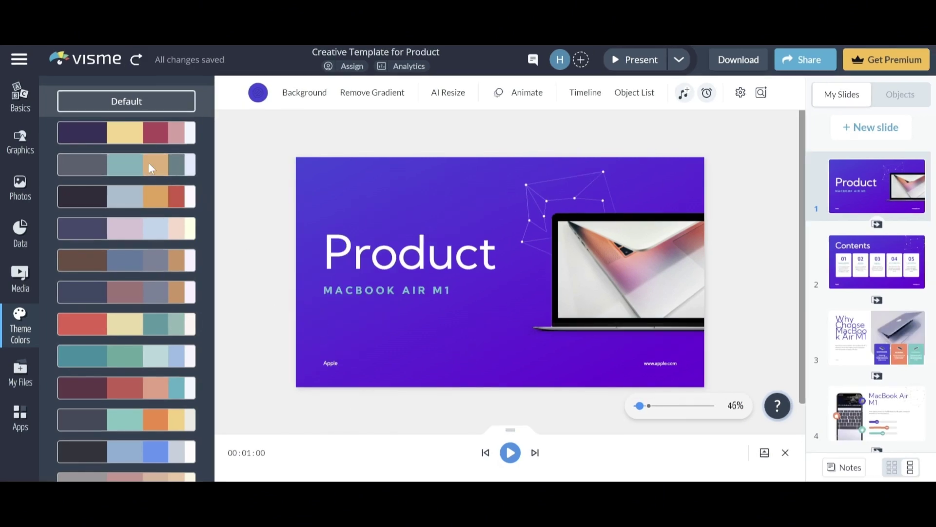
{"action": "left_click", "coordinate": [893, 340]}
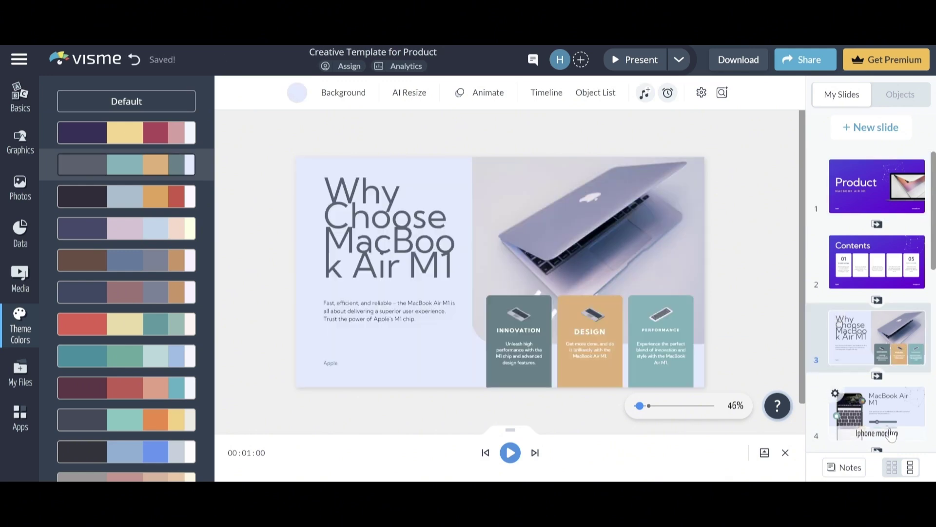
{"action": "left_click", "coordinate": [871, 199]}
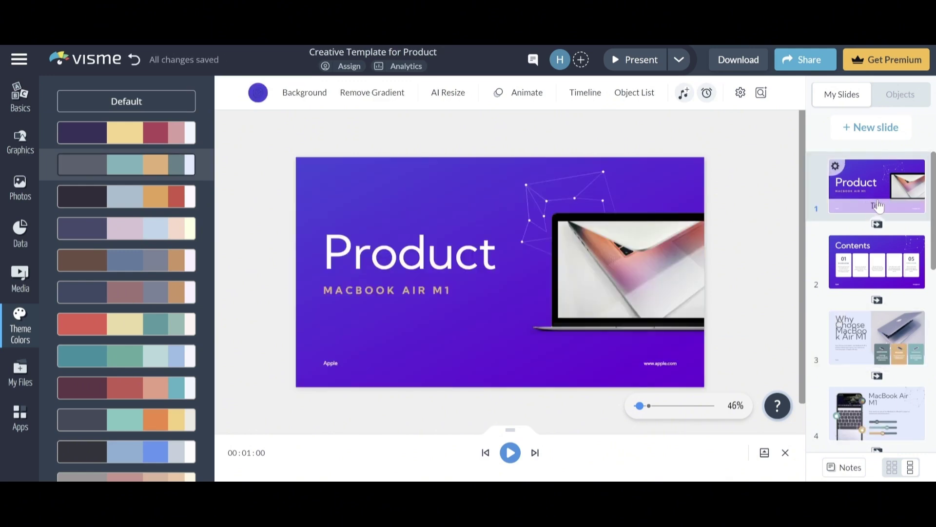
{"action": "left_click", "coordinate": [620, 291]}
Upload a laptop photo from the PC into the mockup screen, then undo the replacement.
{"action": "right_click", "coordinate": [642, 274]}
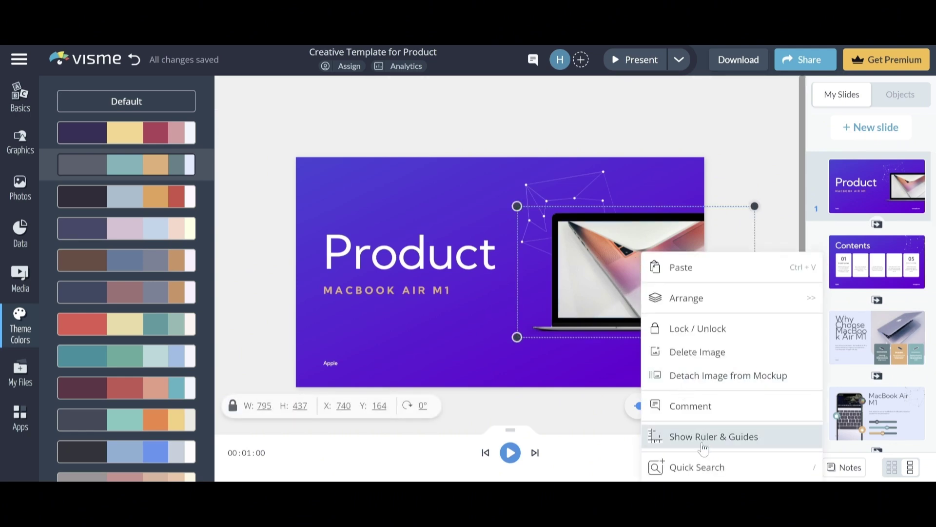
{"action": "left_click", "coordinate": [698, 352]}
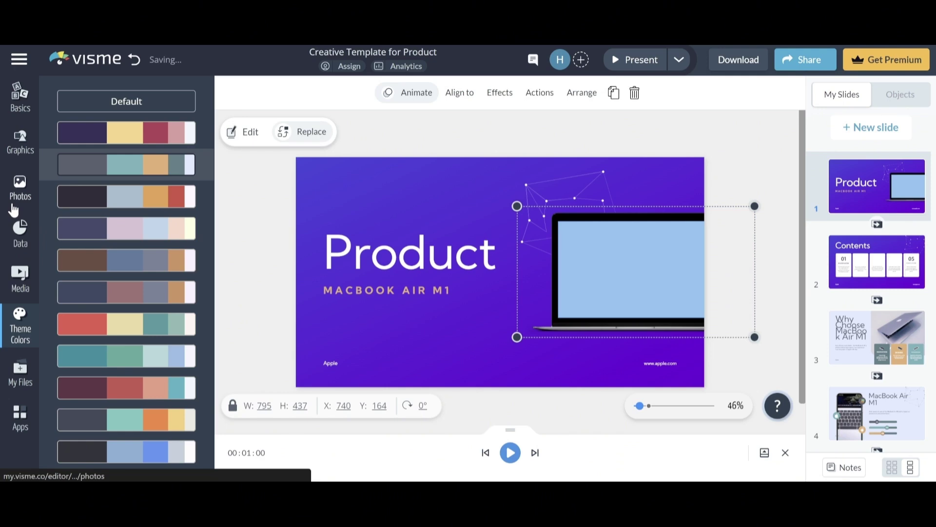
{"action": "left_click", "coordinate": [20, 178]}
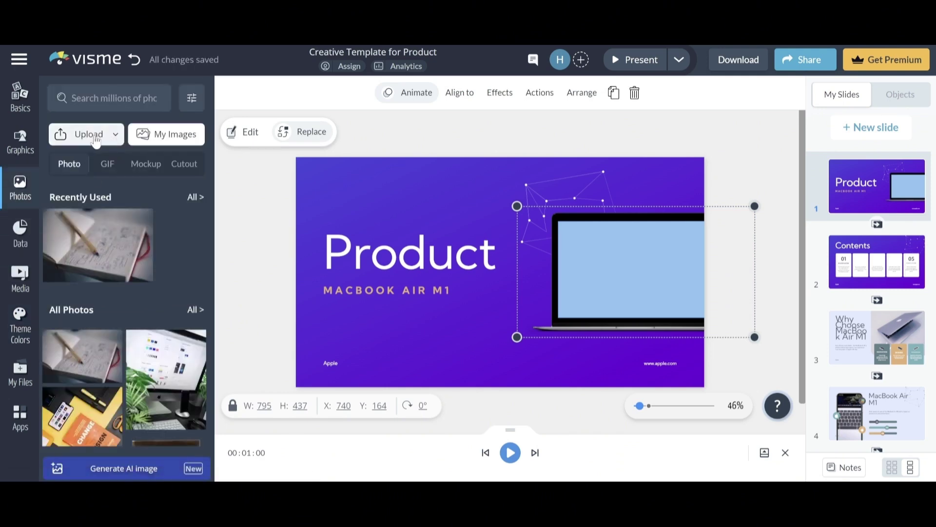
{"action": "left_click", "coordinate": [95, 139]}
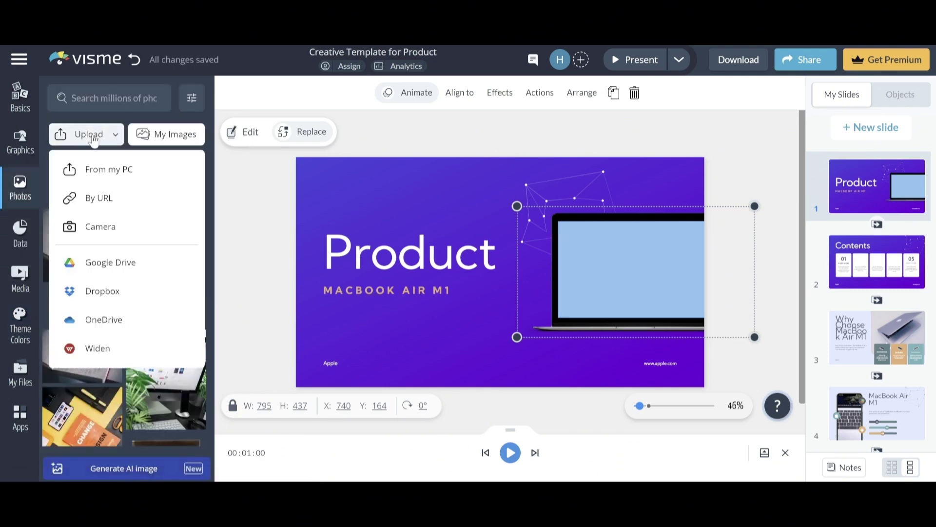
{"action": "left_click", "coordinate": [149, 181]}
{"action": "mouse_move", "coordinate": [86, 288]}
{"action": "left_mouse_down"}
{"action": "mouse_move", "coordinate": [578, 281]}
{"action": "mouse_move", "coordinate": [542, 329]}
{"action": "left_mouse_up"}
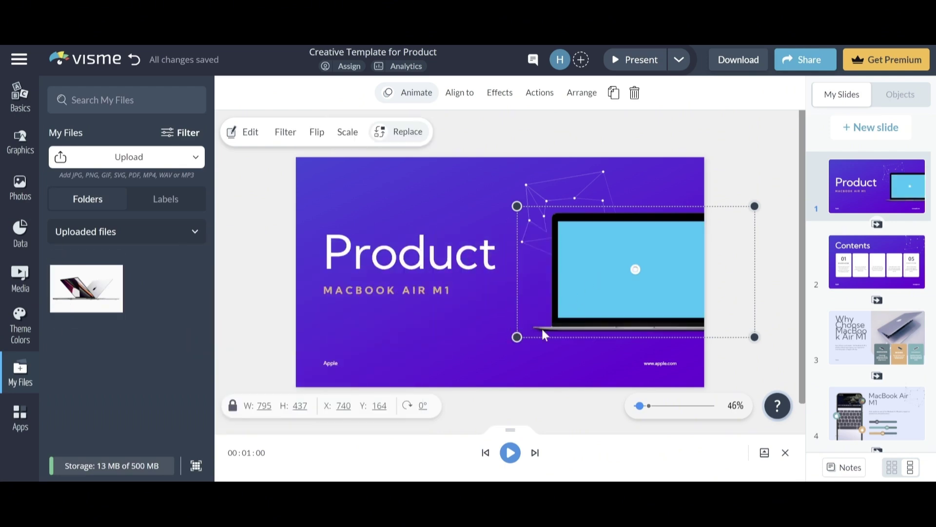
{"action": "left_click", "coordinate": [731, 174]}
Look over the MACBOOK AIR M1 subtitle's font and size options without changing them.
{"action": "left_click", "coordinate": [350, 292]}
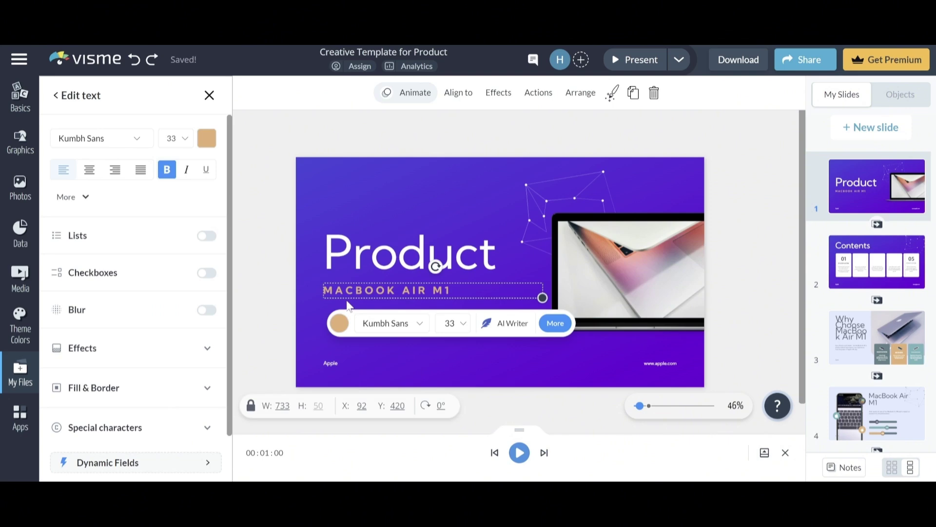
{"action": "left_click", "coordinate": [136, 139]}
{"action": "left_click", "coordinate": [175, 139]}
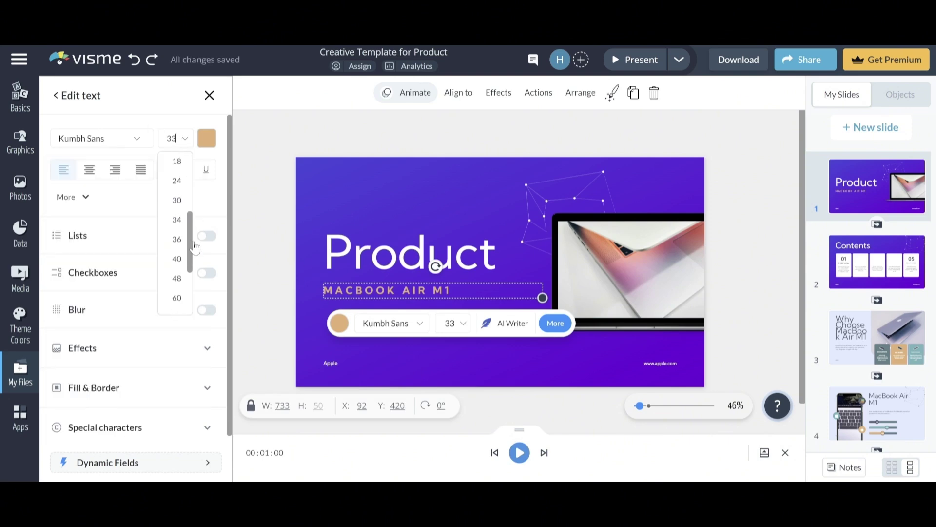
{"action": "left_click", "coordinate": [352, 349]}
Try checkerboard, concentric-circle and dotted background patterns, then remove the pattern.
{"action": "left_click", "coordinate": [471, 149]}
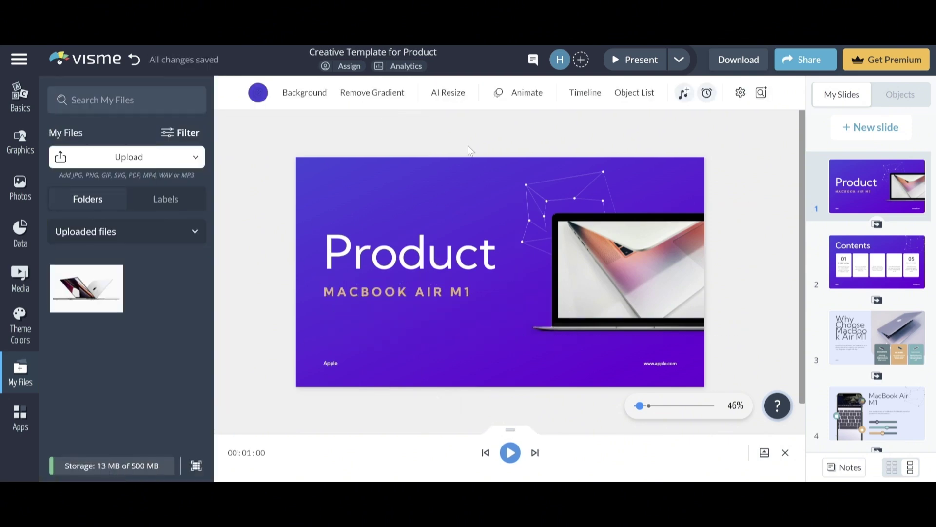
{"action": "left_click", "coordinate": [302, 100]}
{"action": "left_click", "coordinate": [454, 159]}
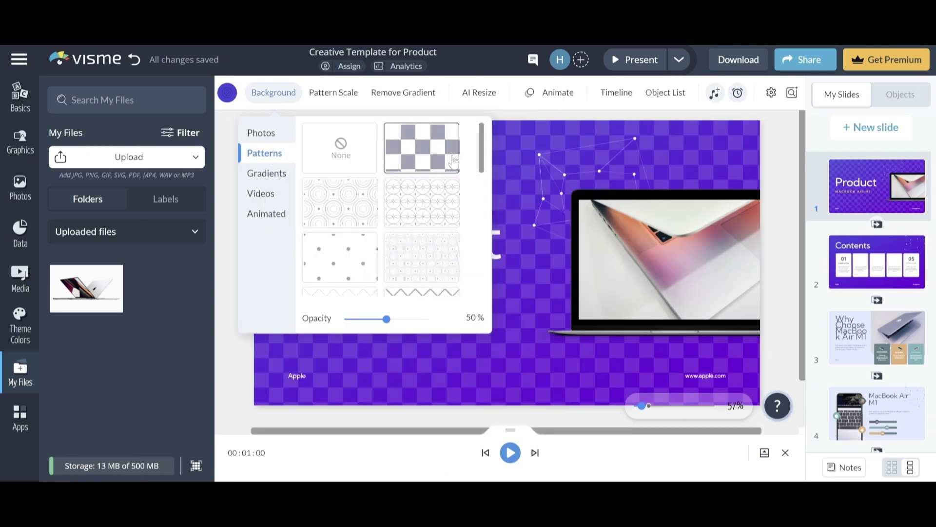
{"action": "left_click", "coordinate": [376, 193]}
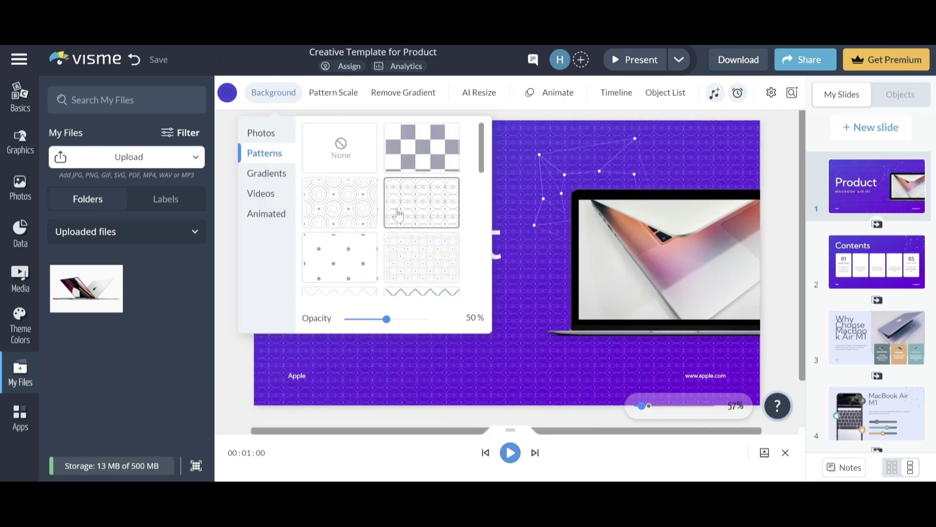
{"action": "left_click", "coordinate": [336, 270]}
{"action": "left_click", "coordinate": [350, 147]}
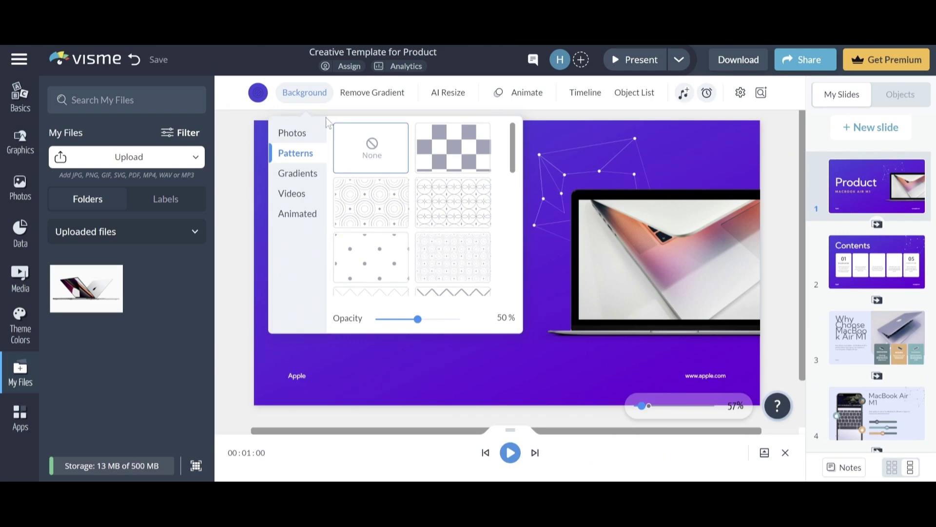
Switch to the animated clouds background after trying animated dots, and glance at video backgrounds.
{"action": "left_click", "coordinate": [297, 176]}
{"action": "left_click", "coordinate": [296, 217]}
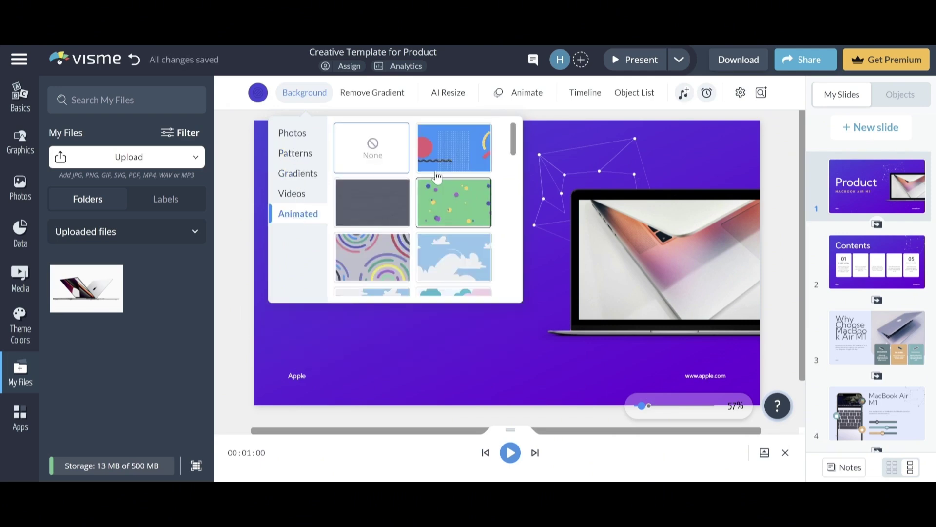
{"action": "left_click", "coordinate": [442, 158]}
{"action": "left_click", "coordinate": [450, 256]}
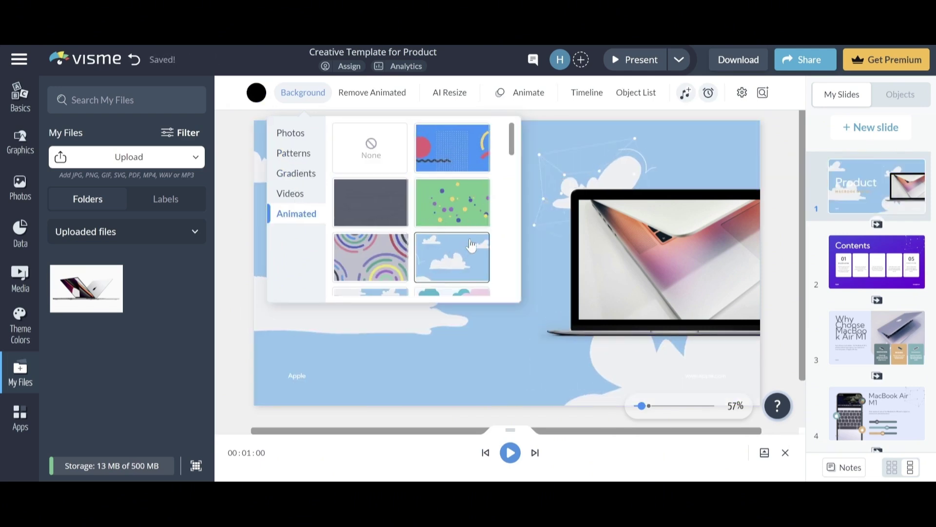
{"action": "scroll", "coordinate": [400, 274], "scroll_direction": "down", "scroll_amount": 1}
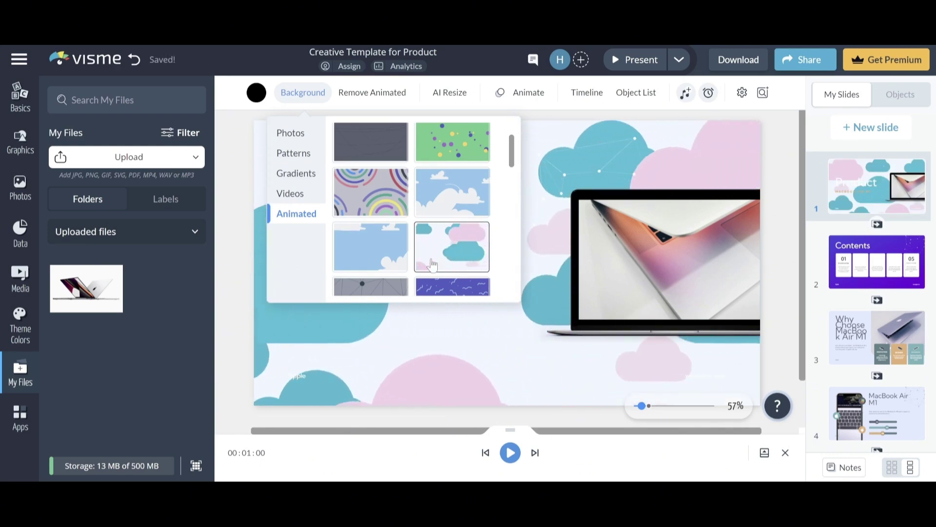
{"action": "left_click", "coordinate": [286, 195]}
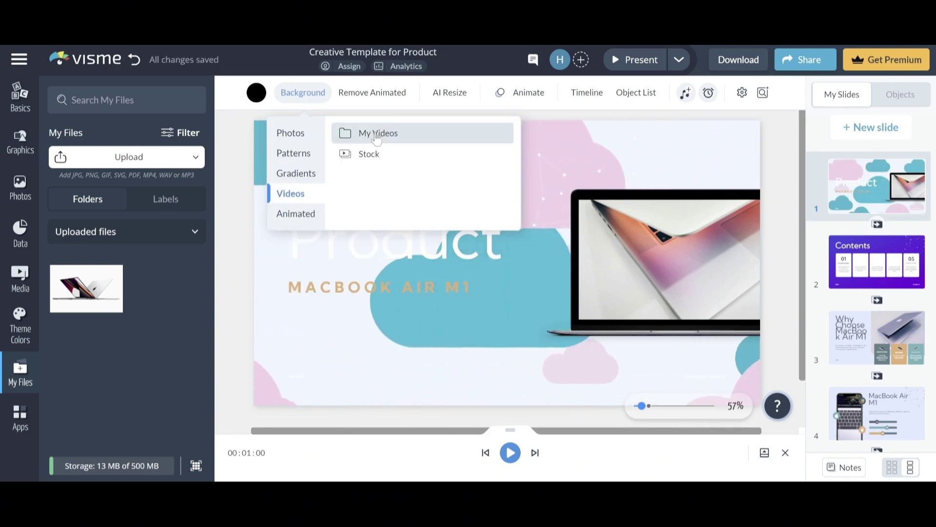
Apply the purple gradient background with teal as its first colour.
{"action": "left_click", "coordinate": [306, 177]}
{"action": "scroll", "coordinate": [412, 172], "scroll_direction": "down", "scroll_amount": 1}
{"action": "left_click", "coordinate": [377, 165]}
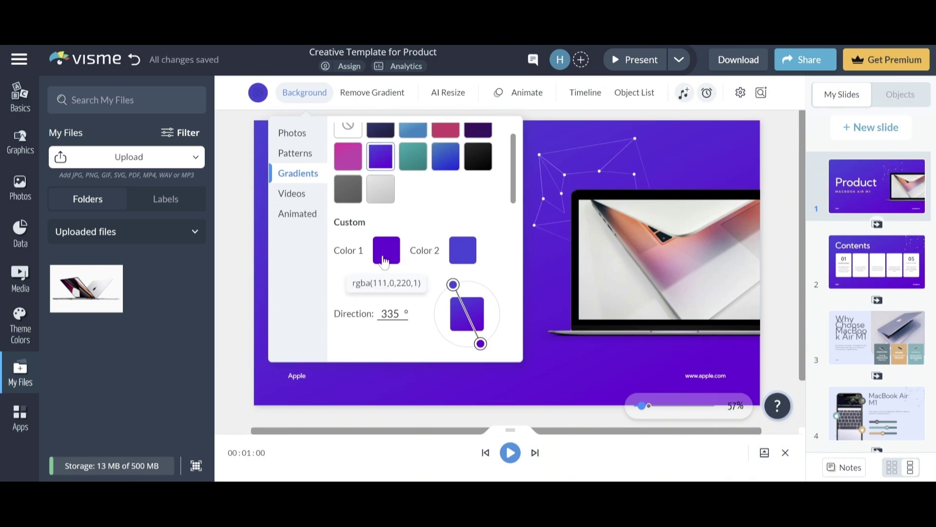
{"action": "left_click", "coordinate": [384, 260]}
{"action": "scroll", "coordinate": [439, 381], "scroll_direction": "down", "scroll_amount": 3}
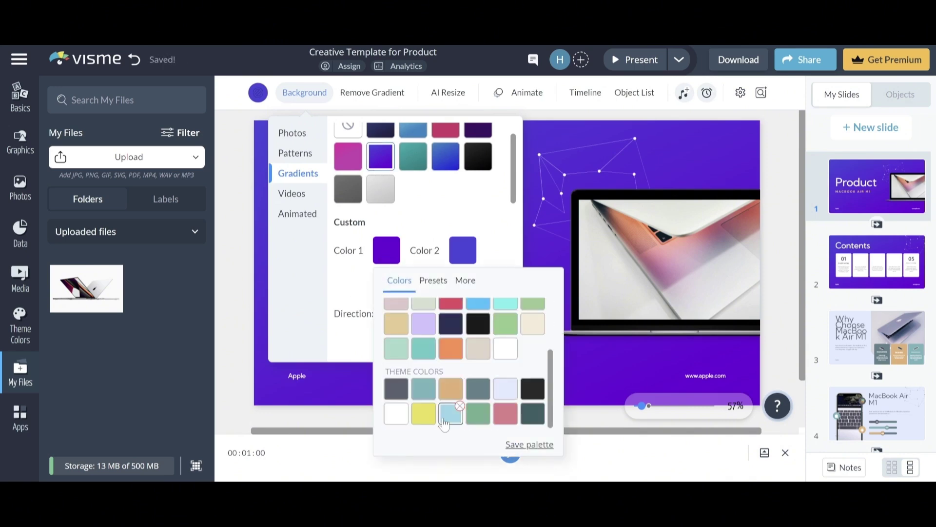
{"action": "left_click", "coordinate": [423, 392]}
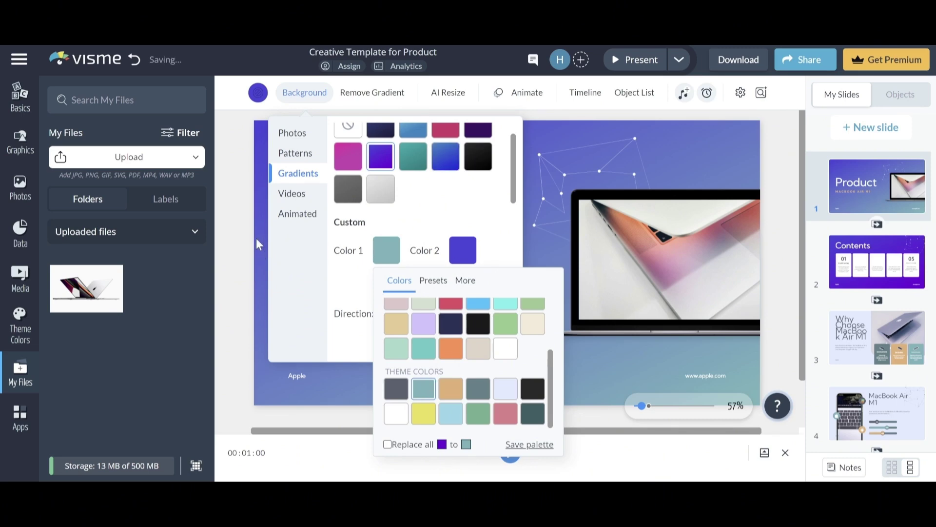
{"action": "left_click", "coordinate": [264, 256]}
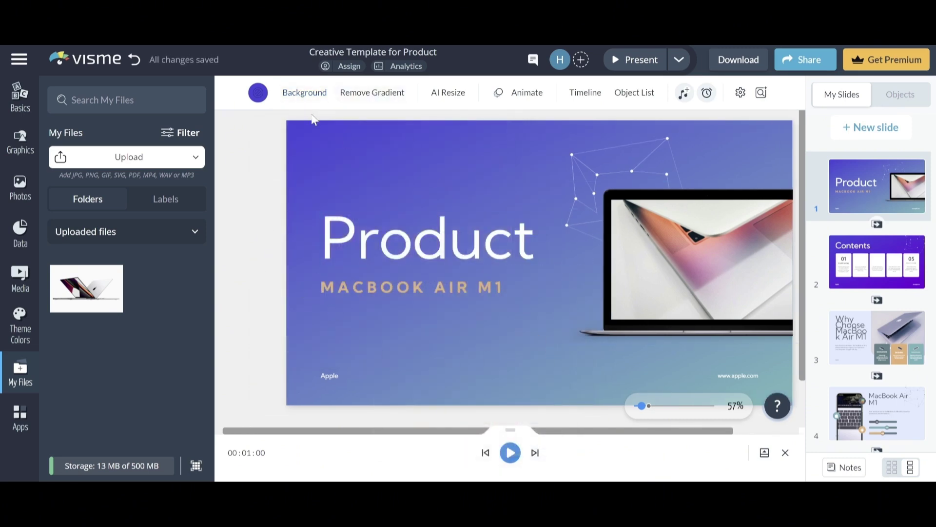
Tilt the gradient direction to about 48° for a diagonal blend.
{"action": "left_click", "coordinate": [304, 93]}
{"action": "left_click_drag", "start_coordinate": [458, 284], "coordinate": [474, 293]}
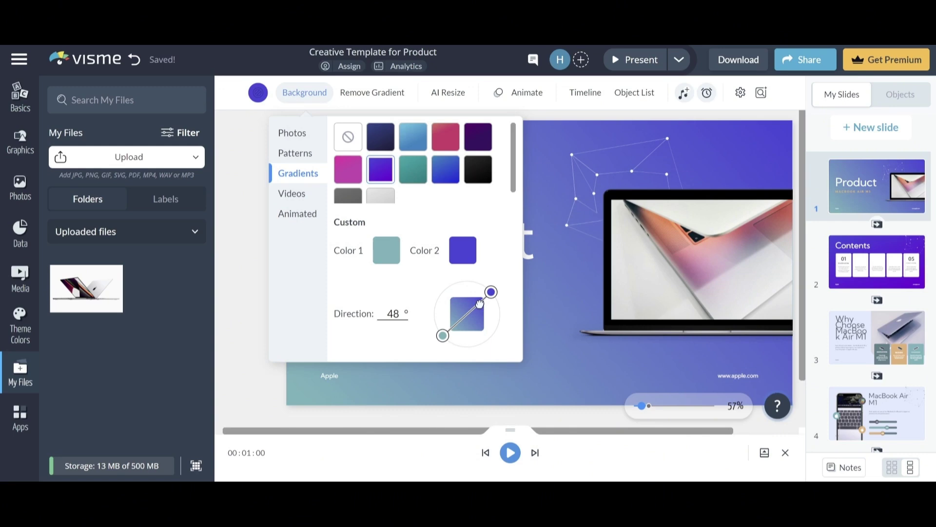
{"action": "left_click", "coordinate": [267, 304]}
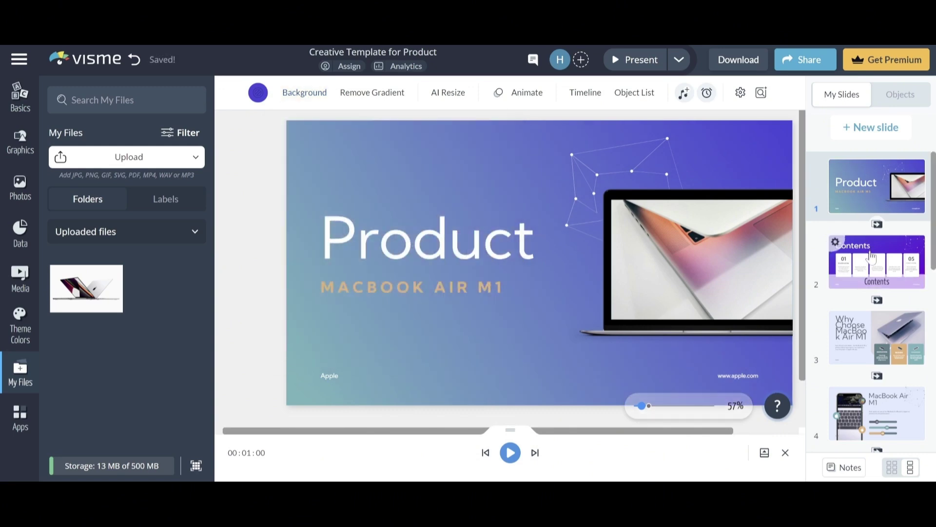
Add a line-style man avatar from Graphics > Avatars to the Contents slide's top-right corner.
{"action": "left_click", "coordinate": [870, 255]}
{"action": "left_click", "coordinate": [20, 96]}
{"action": "left_click", "coordinate": [20, 141]}
{"action": "scroll", "coordinate": [121, 412], "scroll_direction": "down", "scroll_amount": 3}
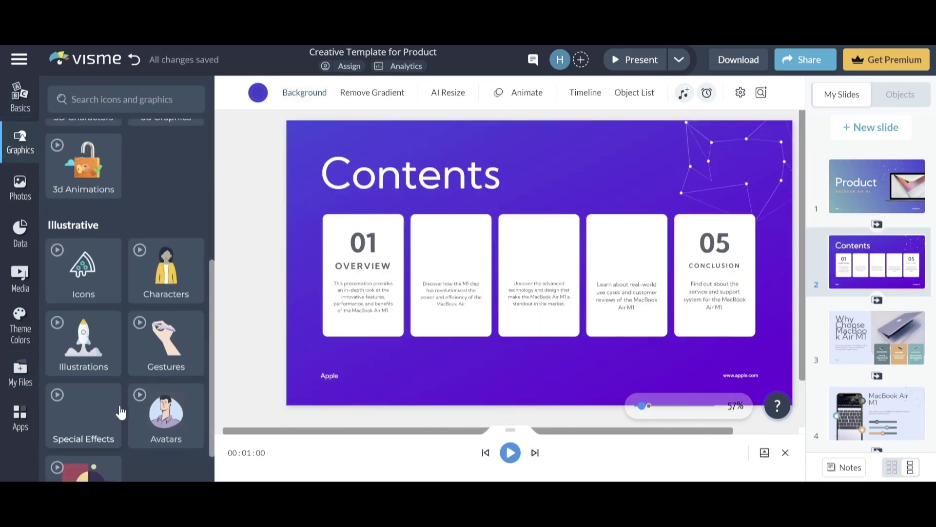
{"action": "scroll", "coordinate": [120, 412], "scroll_direction": "down", "scroll_amount": 1}
{"action": "left_click", "coordinate": [169, 369]}
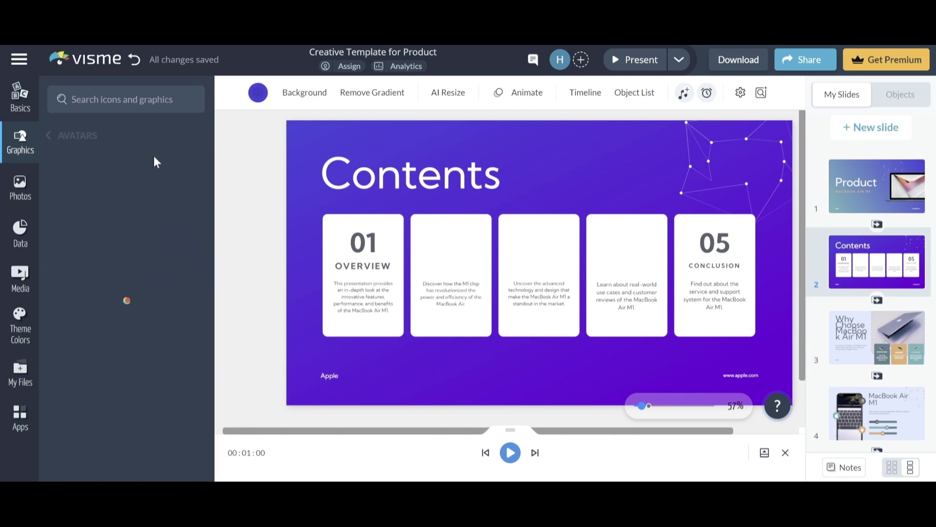
{"action": "left_click", "coordinate": [119, 294]}
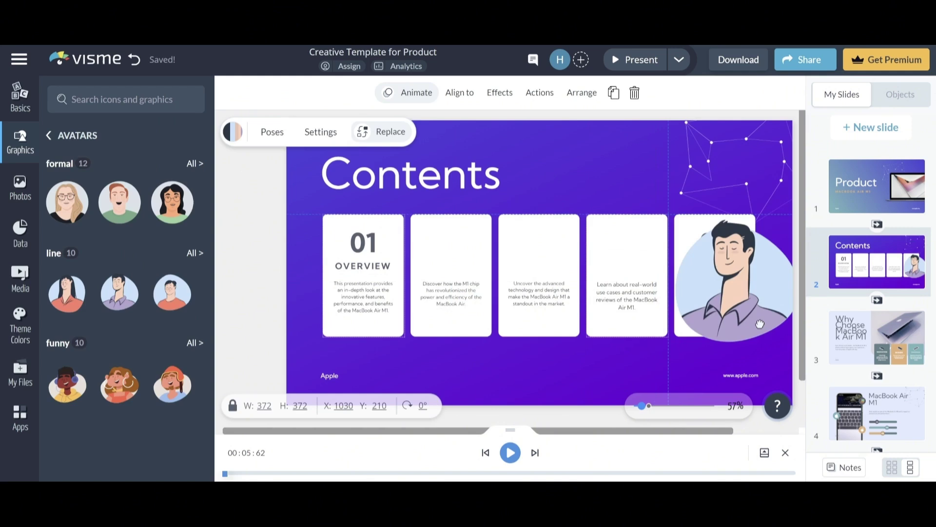
{"action": "left_click_drag", "start_coordinate": [588, 277], "coordinate": [616, 246]}
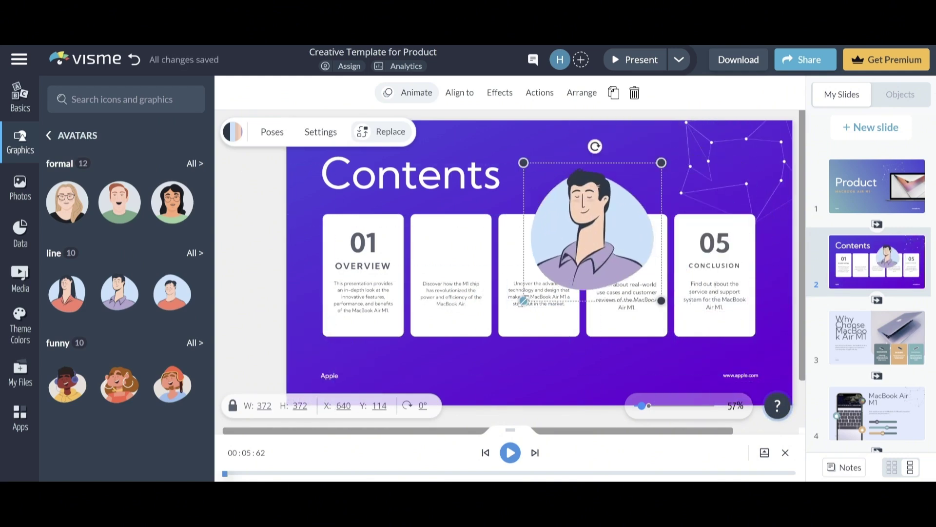
{"action": "key", "text": "ctrl+z"}
{"action": "left_click", "coordinate": [252, 242]}
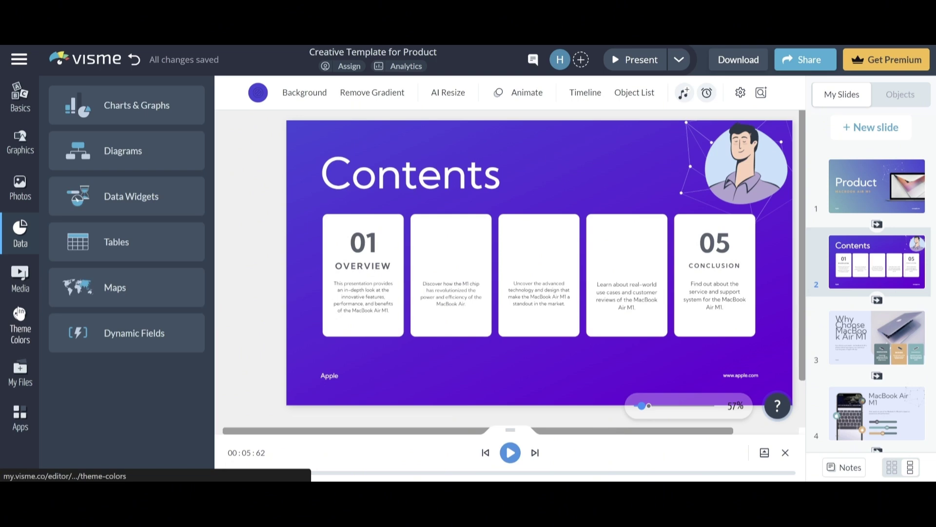
Add the instrumental track 'A Thousand Nights' from the audio library as background music.
{"action": "left_click", "coordinate": [20, 288]}
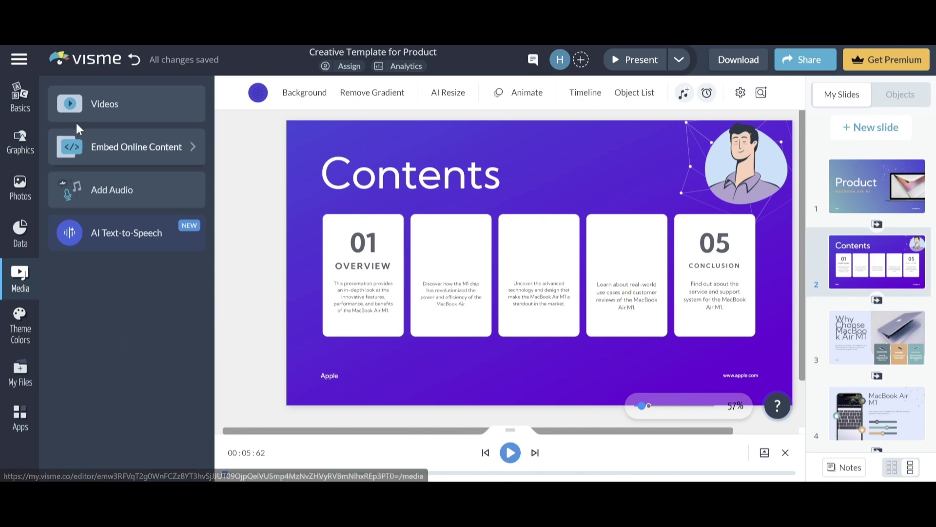
{"action": "left_click", "coordinate": [74, 195]}
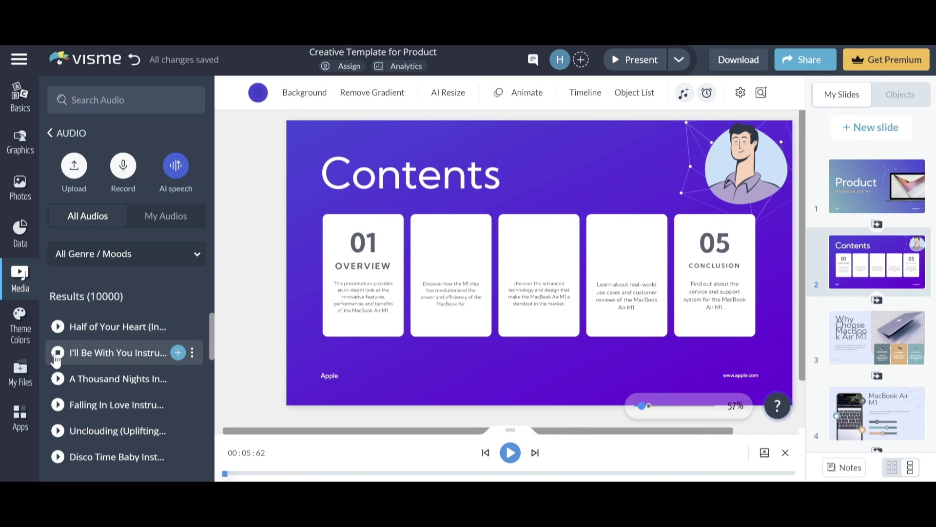
{"action": "mouse_move", "coordinate": [117, 378]}
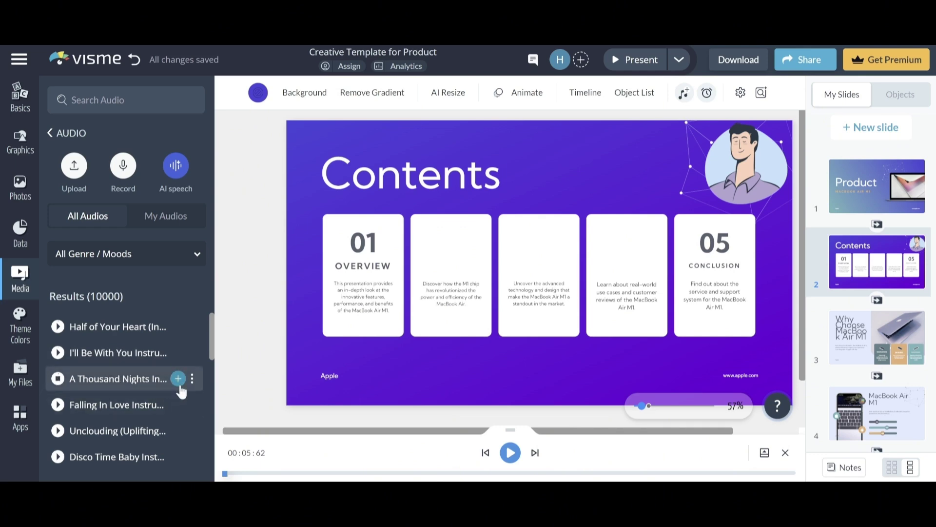
{"action": "left_click", "coordinate": [180, 382]}
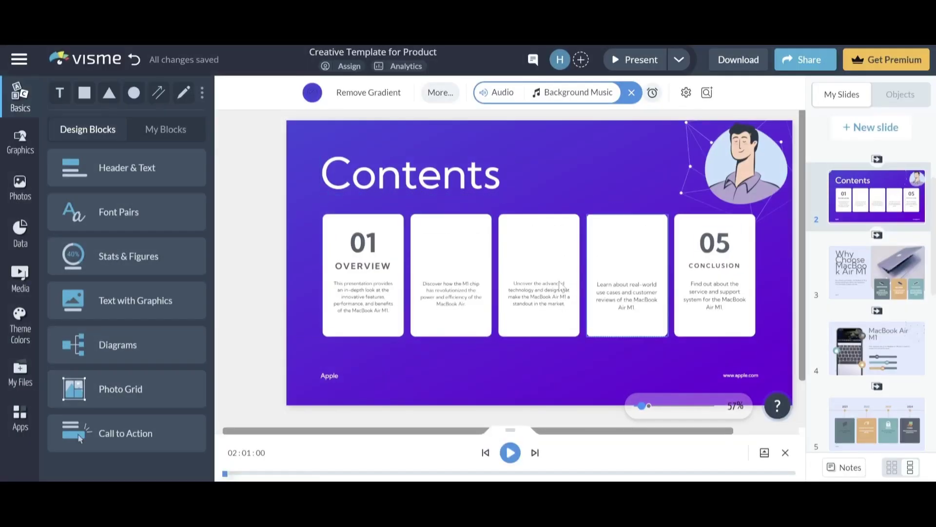
Set the first three cards' description text to font size 14.
{"action": "left_click", "coordinate": [376, 246]}
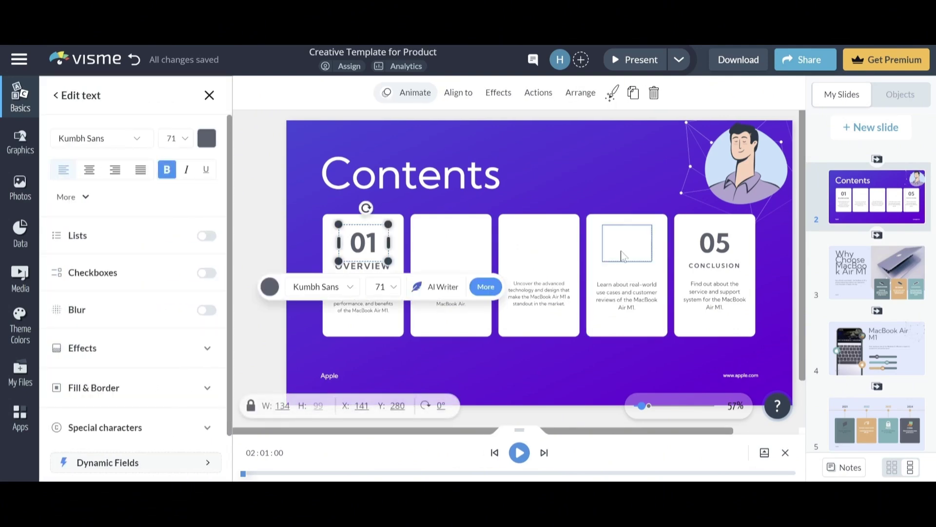
{"action": "left_click", "coordinate": [363, 297]}
{"action": "left_click", "coordinate": [383, 335]}
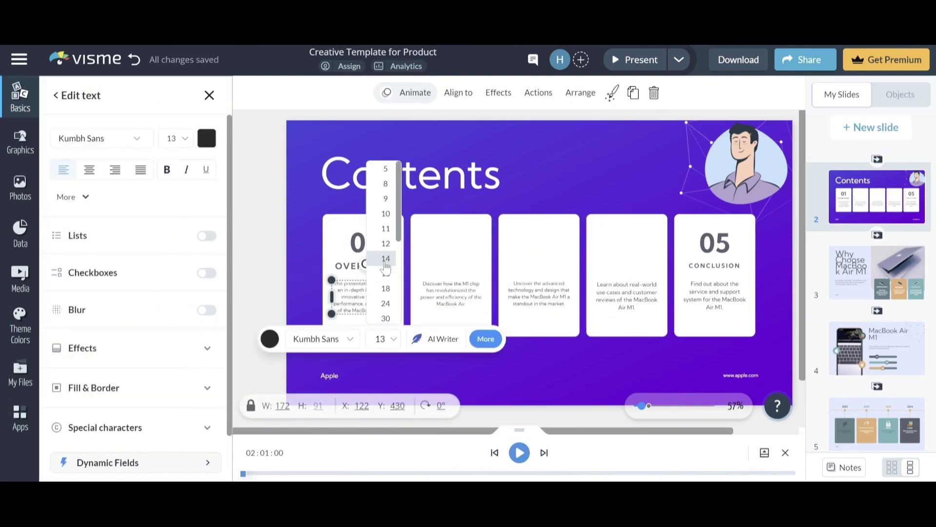
{"action": "left_click", "coordinate": [450, 293]}
{"action": "left_click", "coordinate": [561, 307]}
{"action": "left_click", "coordinate": [561, 252]}
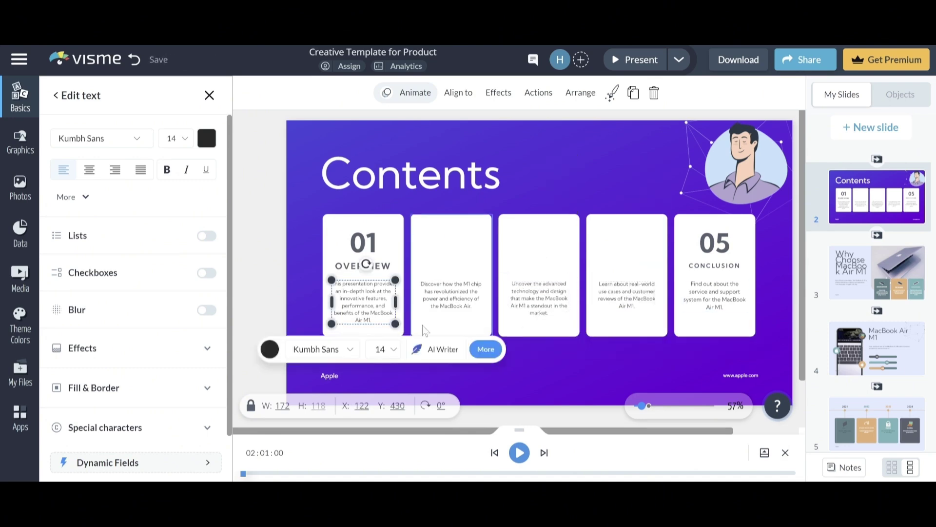
Enlarge the fourth and fifth cards' description text, then deselect it.
{"action": "left_click", "coordinate": [366, 300]}
{"action": "left_click", "coordinate": [450, 296]}
{"action": "left_click", "coordinate": [539, 297]}
{"action": "left_click", "coordinate": [627, 297]}
{"action": "left_click", "coordinate": [644, 341]}
{"action": "left_click", "coordinate": [649, 293]}
{"action": "left_click", "coordinate": [715, 296]}
{"action": "left_click", "coordinate": [732, 341]}
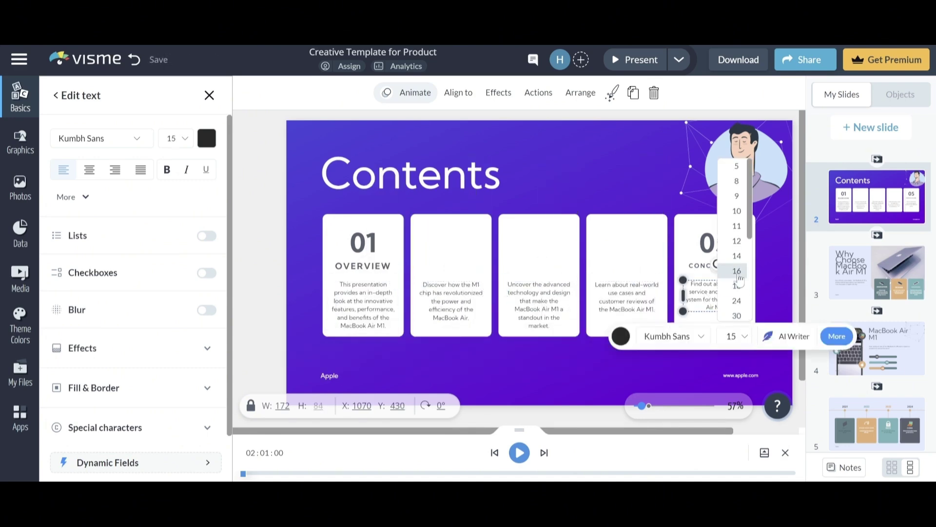
{"action": "left_click", "coordinate": [728, 276]}
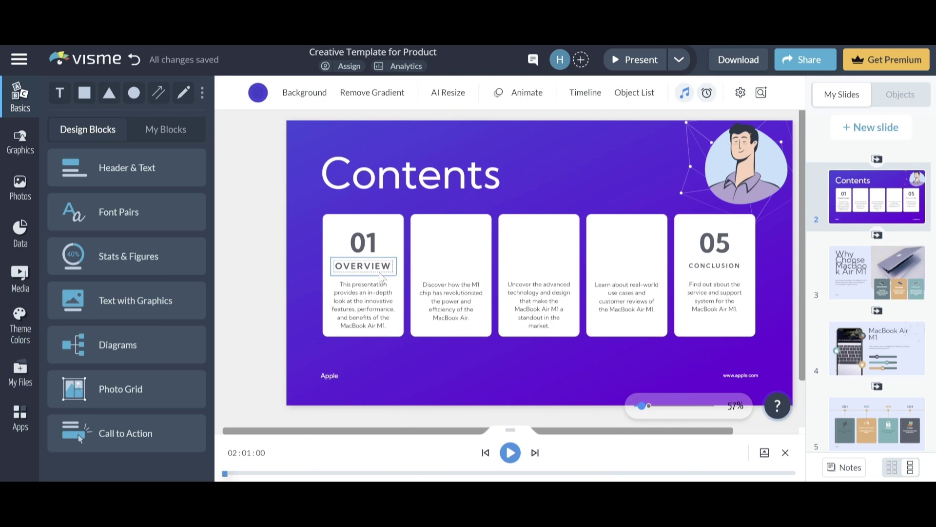
{"action": "left_click", "coordinate": [363, 265]}
Duplicate the 01 number and place the copy on the second card.
{"action": "left_click", "coordinate": [736, 267]}
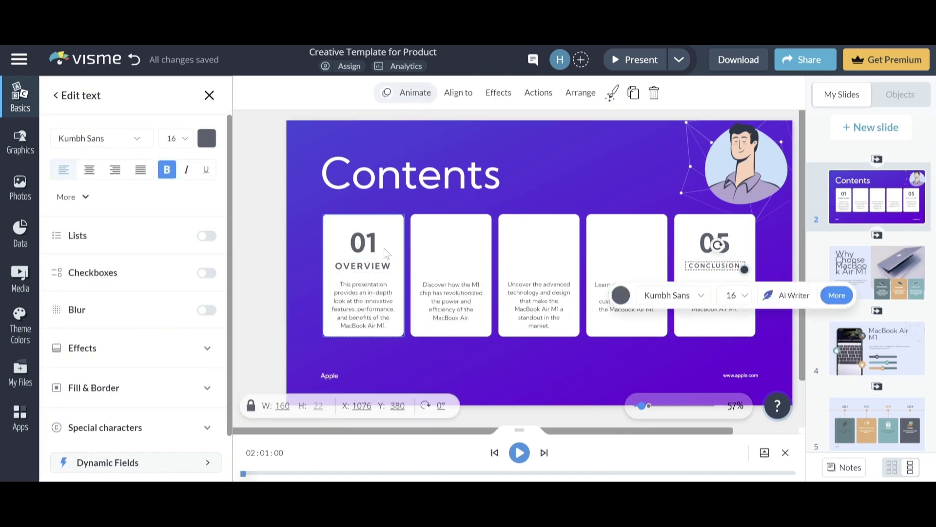
{"action": "left_click", "coordinate": [366, 243]}
{"action": "right_click", "coordinate": [369, 243]}
{"action": "left_click", "coordinate": [706, 247]}
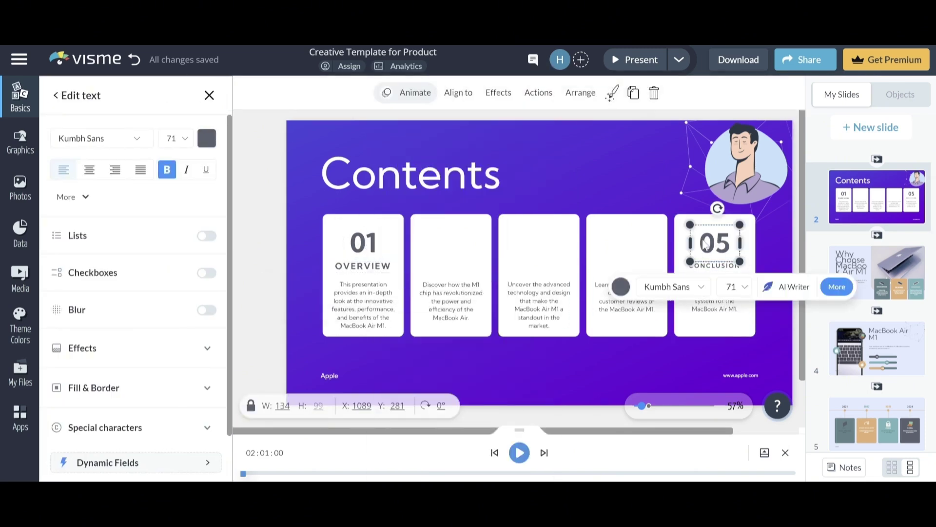
{"action": "right_click", "coordinate": [374, 250]}
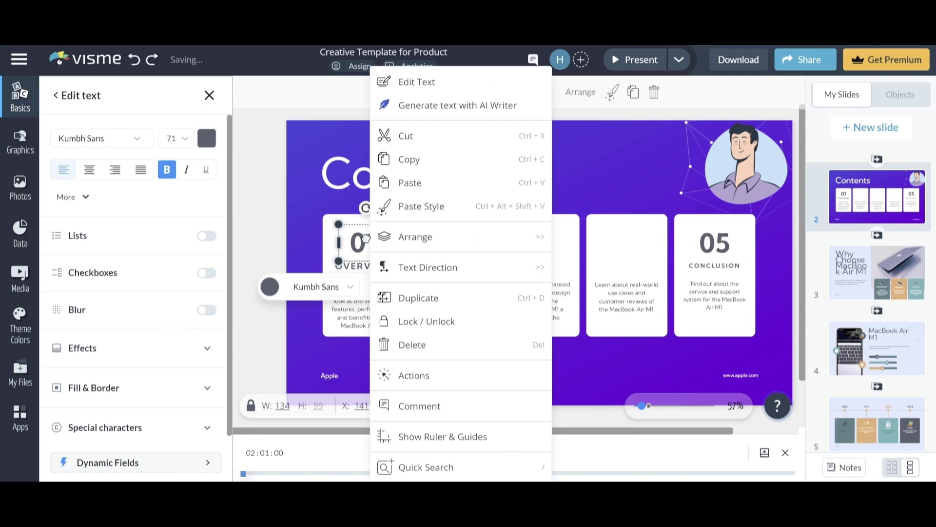
{"action": "left_click", "coordinate": [413, 297]}
{"action": "left_click_drag", "start_coordinate": [369, 253], "coordinate": [462, 253]}
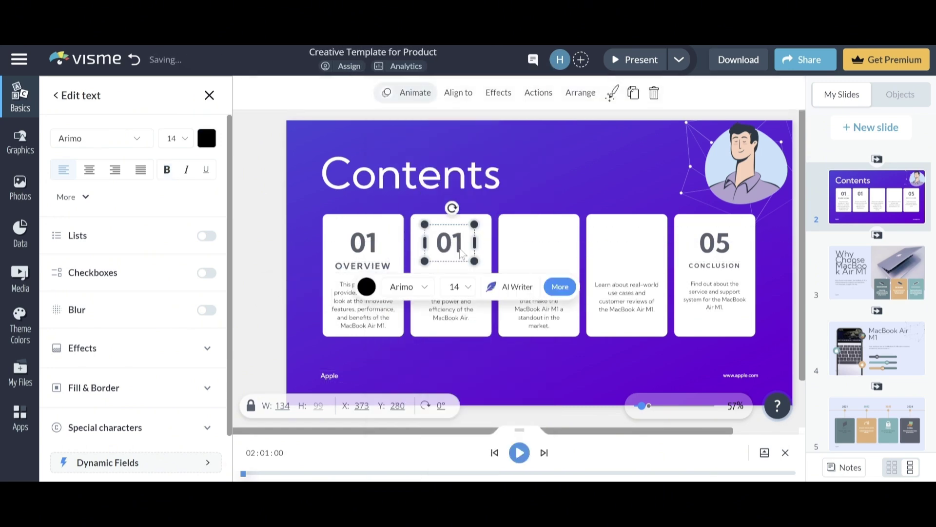
Make further copies of the number for the third and fourth cards.
{"action": "right_click", "coordinate": [461, 252]}
{"action": "left_click", "coordinate": [502, 298]}
{"action": "left_click_drag", "start_coordinate": [523, 249], "coordinate": [625, 242]}
{"action": "key", "text": "ctrl+d"}
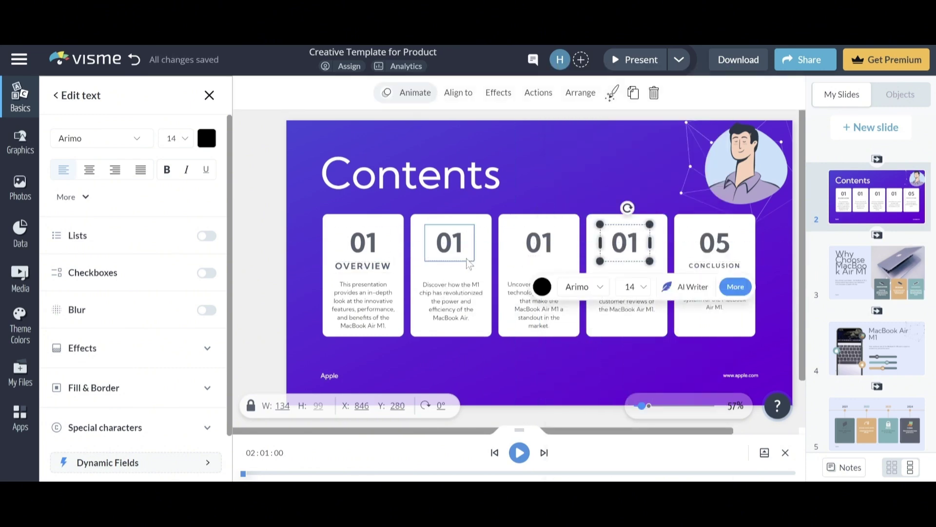
Retype the copied numbers as 02, 03 and 04.
{"action": "double_click", "coordinate": [468, 260]}
{"action": "type", "text": "02"}
{"action": "left_click", "coordinate": [559, 243]}
{"action": "double_click", "coordinate": [626, 242]}
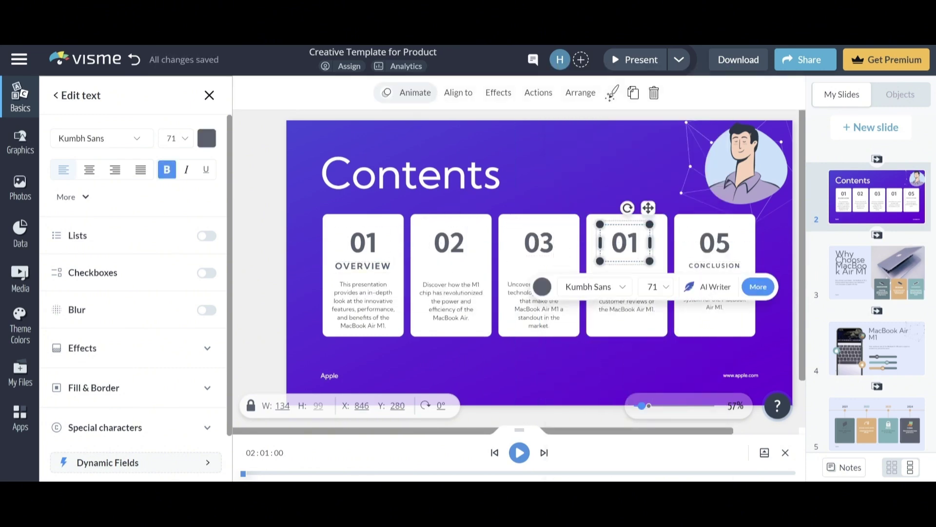
{"action": "type", "text": "04"}
{"action": "left_click", "coordinate": [454, 358]}
{"action": "left_click", "coordinate": [363, 266]}
{"action": "right_click", "coordinate": [360, 266]}
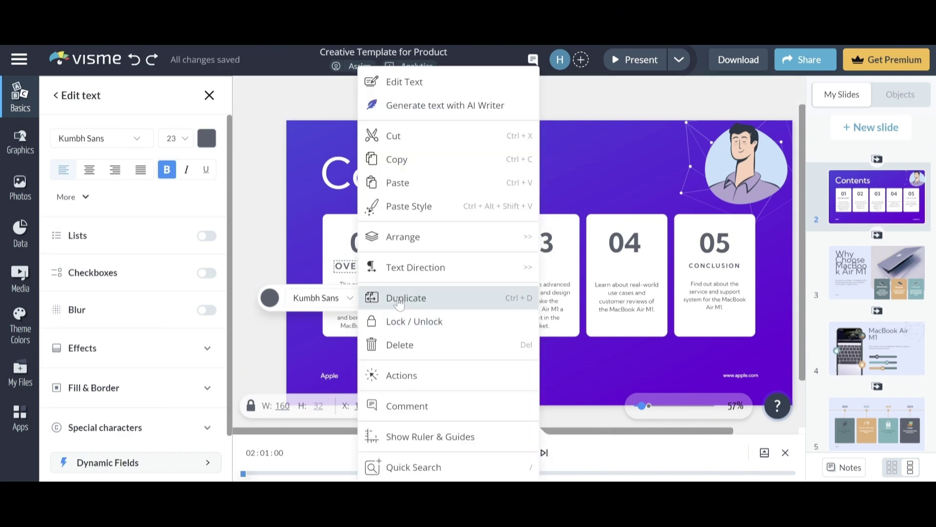
Duplicate the OVERVIEW label onto the middle cards.
{"action": "left_click", "coordinate": [417, 297]}
{"action": "left_click_drag", "start_coordinate": [370, 273], "coordinate": [627, 267]}
{"action": "right_click", "coordinate": [443, 268]}
{"action": "left_click", "coordinate": [481, 297]}
Retype the copied labels as PERFORMANCE, POTENTIAL and INDUSTRY REVOLUTION.
{"action": "double_click", "coordinate": [536, 262]}
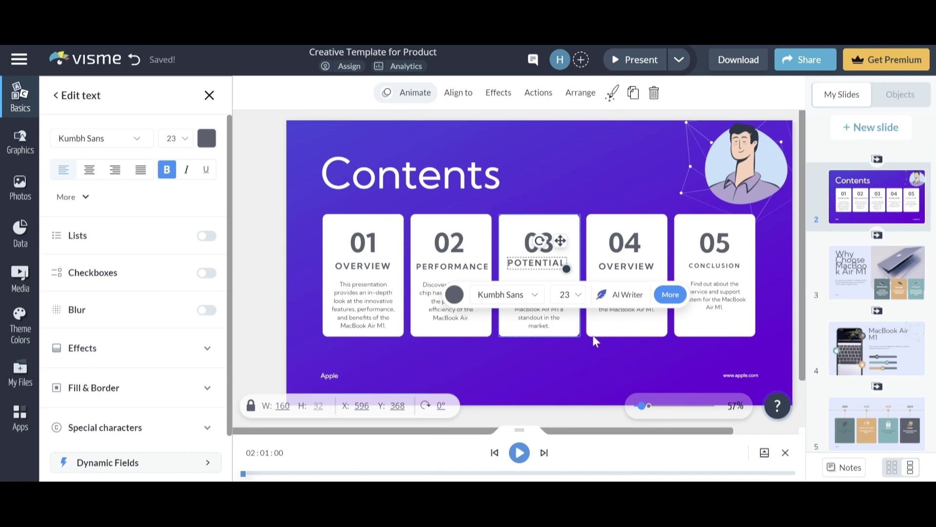
{"action": "double_click", "coordinate": [626, 265]}
{"action": "type", "text": "INDUSTRY REVOLUTION"}
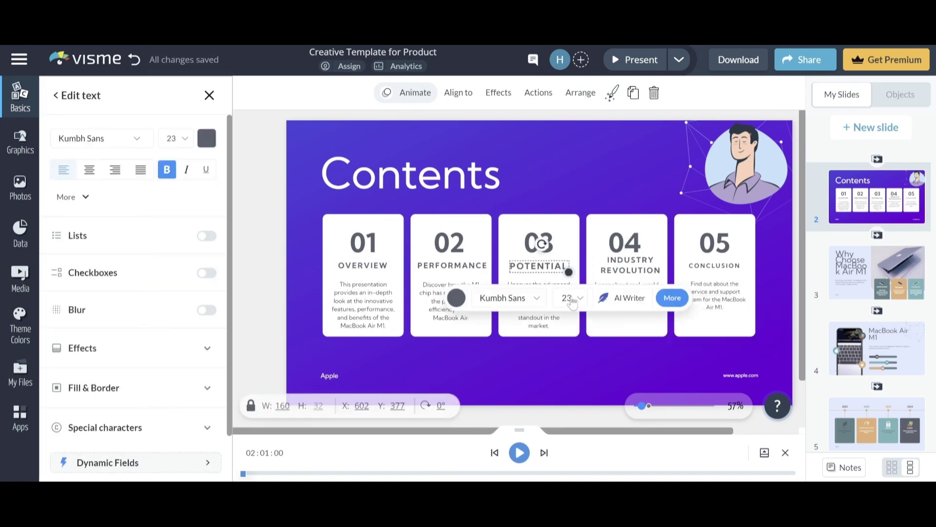
{"action": "key", "text": "Escape"}
{"action": "left_click", "coordinate": [714, 265]}
{"action": "left_click", "coordinate": [570, 271]}
{"action": "left_click", "coordinate": [567, 402]}
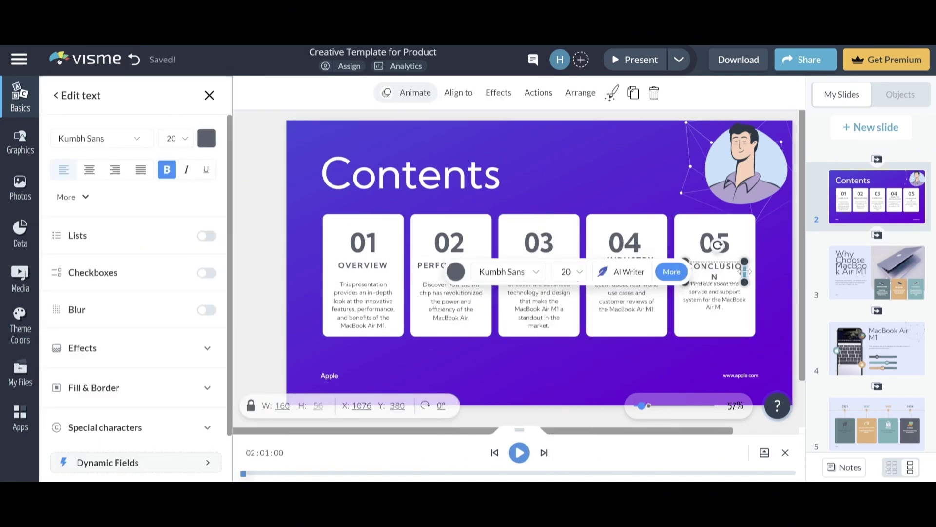
{"action": "key", "text": "Escape"}
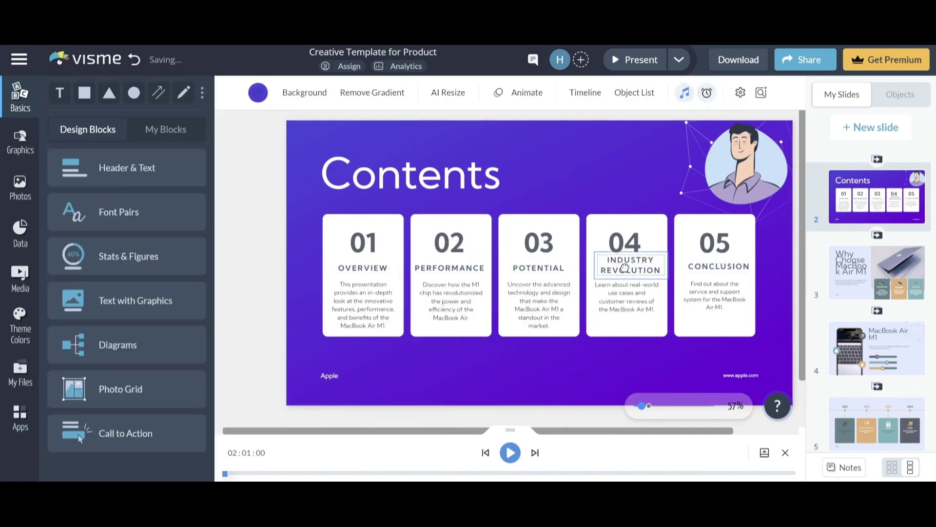
Set the Contents background gradient to a teal first colour, angled at about 258°.
{"action": "left_click", "coordinate": [626, 268]}
{"action": "key", "text": "Escape"}
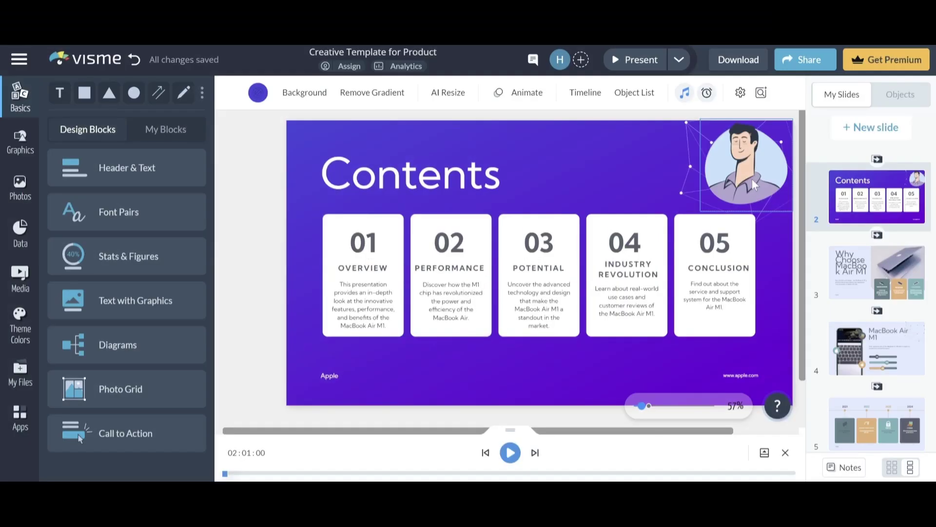
{"action": "left_click", "coordinate": [306, 100]}
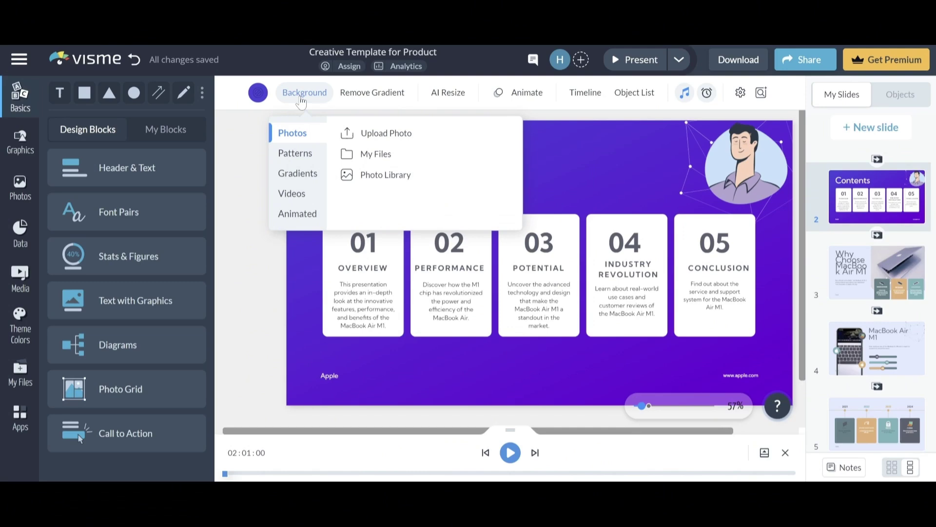
{"action": "left_click", "coordinate": [321, 180]}
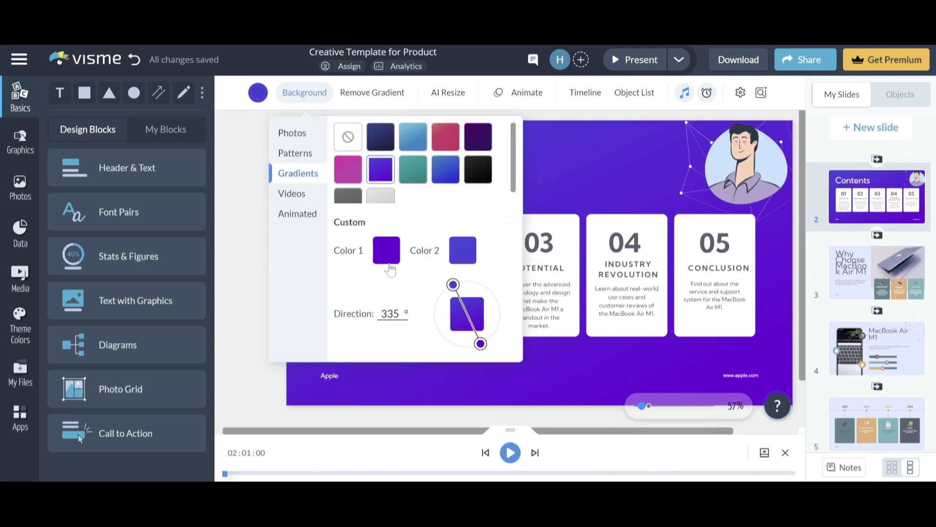
{"action": "left_click", "coordinate": [388, 262]}
{"action": "scroll", "coordinate": [476, 388], "scroll_direction": "down", "scroll_amount": 2}
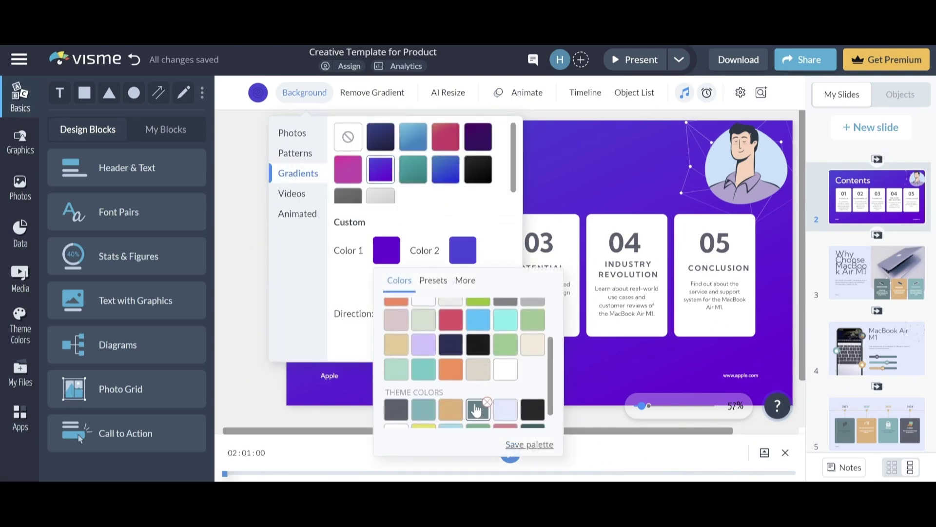
{"action": "scroll", "coordinate": [478, 410], "scroll_direction": "down", "scroll_amount": 1}
{"action": "left_click", "coordinate": [423, 389]}
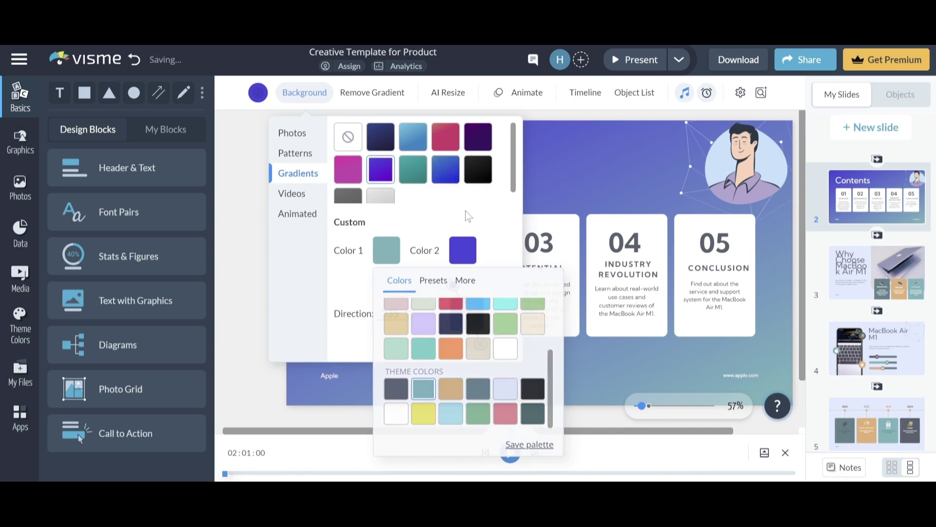
{"action": "left_click", "coordinate": [462, 316]}
{"action": "left_click_drag", "start_coordinate": [480, 347], "coordinate": [394, 353]}
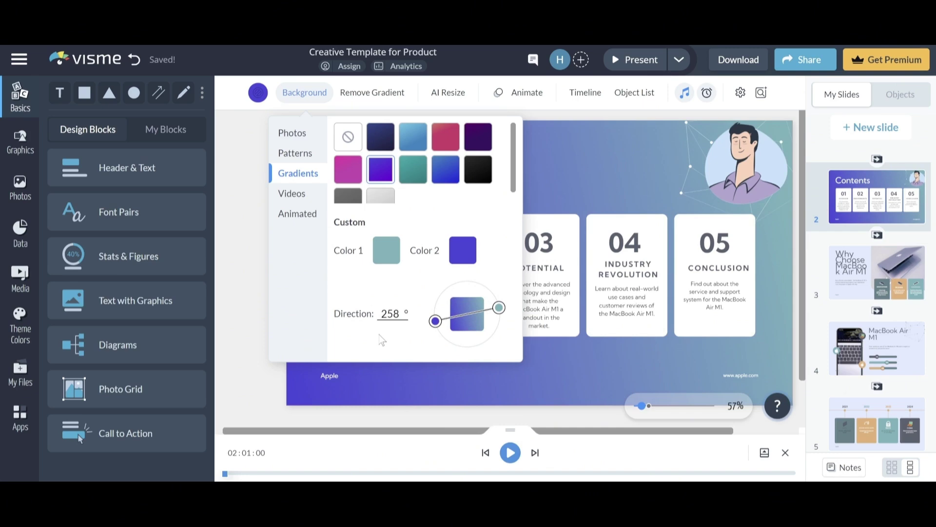
{"action": "left_click", "coordinate": [337, 367]}
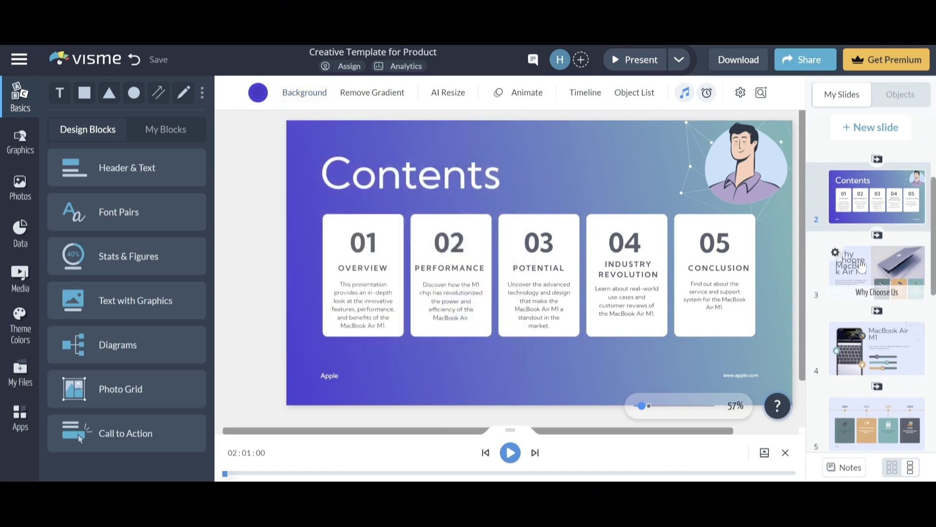
On the Why Choose MacBook Air M1 slide, widen the title and increase its line spacing.
{"action": "left_click", "coordinate": [835, 252]}
{"action": "mouse_move", "coordinate": [877, 196]}
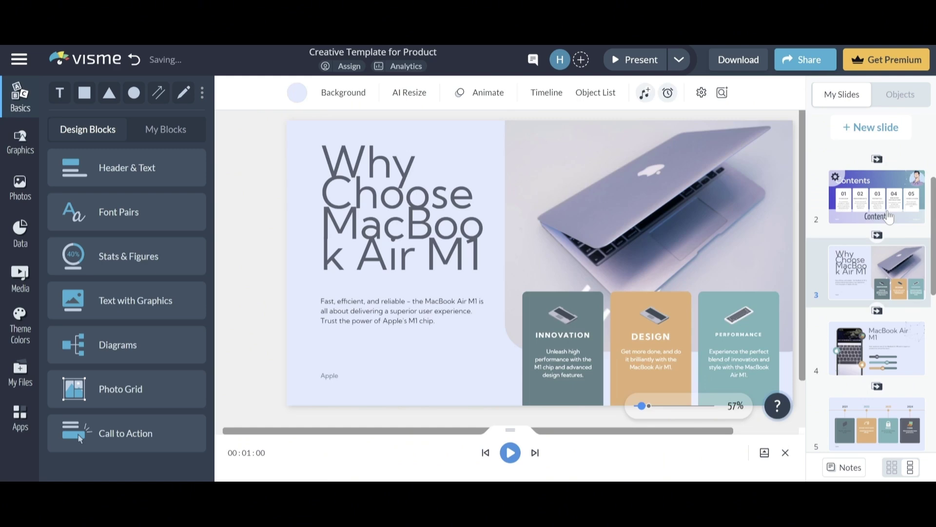
{"action": "scroll", "coordinate": [889, 215], "scroll_direction": "up", "scroll_amount": 2}
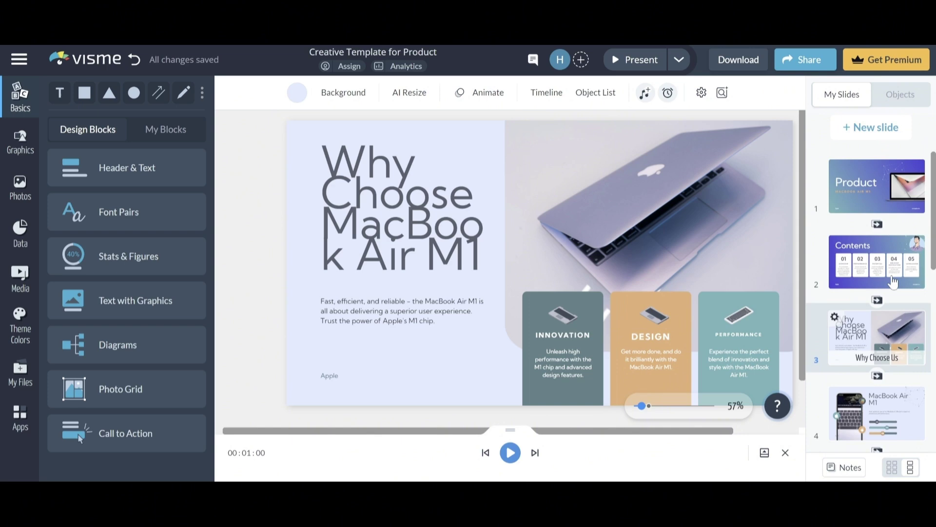
{"action": "left_click", "coordinate": [426, 219]}
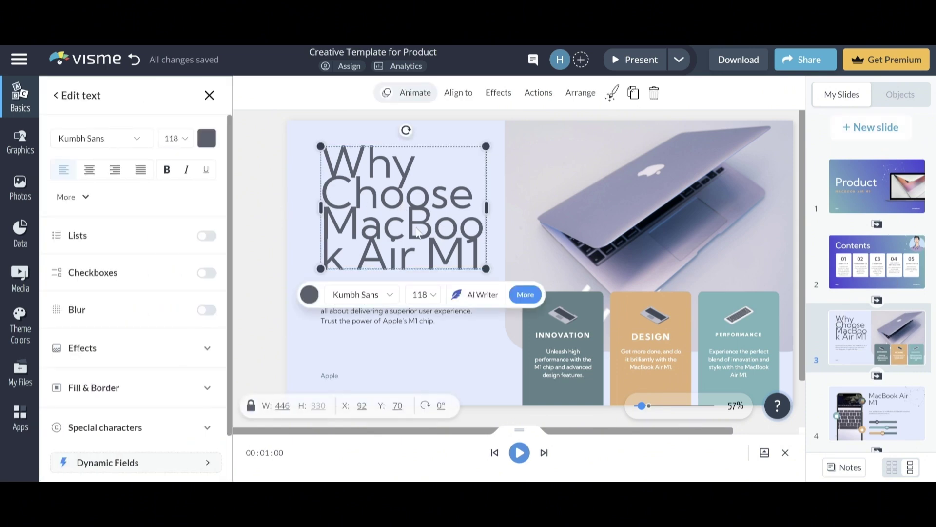
{"action": "left_click_drag", "start_coordinate": [460, 220], "coordinate": [458, 221]}
{"action": "left_click", "coordinate": [72, 196]}
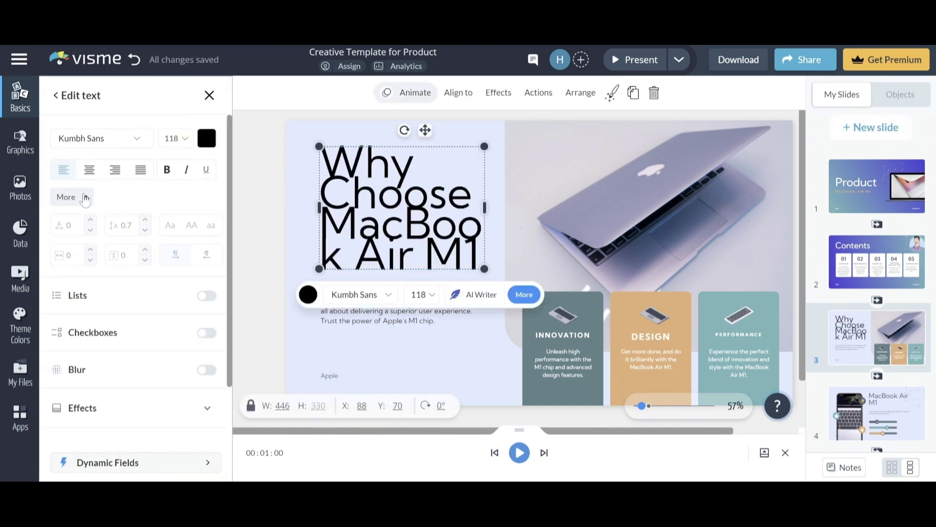
{"action": "left_click", "coordinate": [145, 221]}
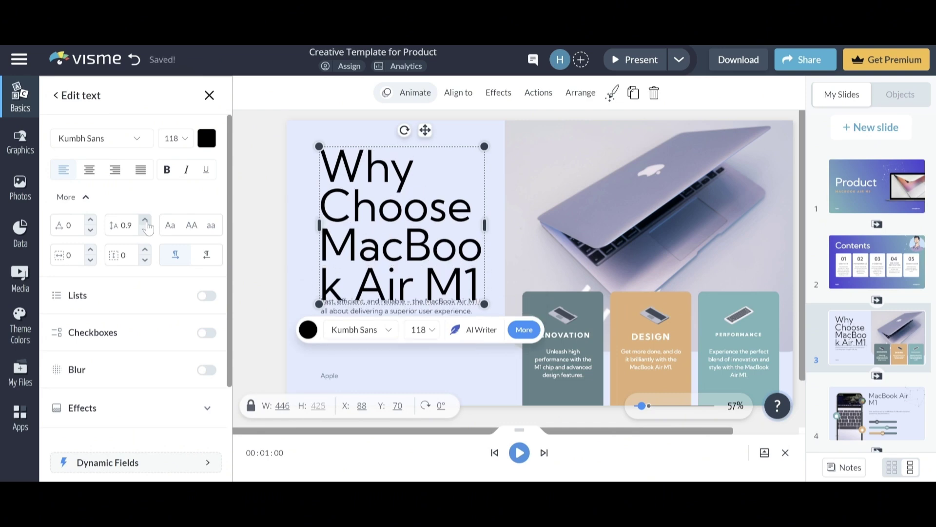
{"action": "left_click_drag", "start_coordinate": [484, 216], "coordinate": [501, 225]}
{"action": "left_click_drag", "start_coordinate": [319, 225], "coordinate": [305, 218]}
Set the subtitle text to font size 24.
{"action": "left_click", "coordinate": [374, 367]}
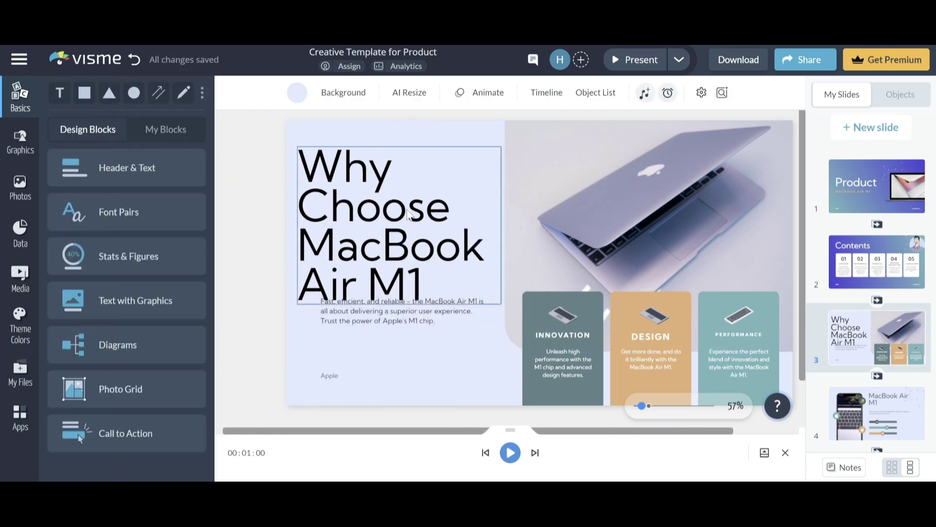
{"action": "left_click", "coordinate": [373, 256]}
{"action": "left_click", "coordinate": [373, 366]}
{"action": "left_click_drag", "start_coordinate": [354, 331], "coordinate": [419, 331]}
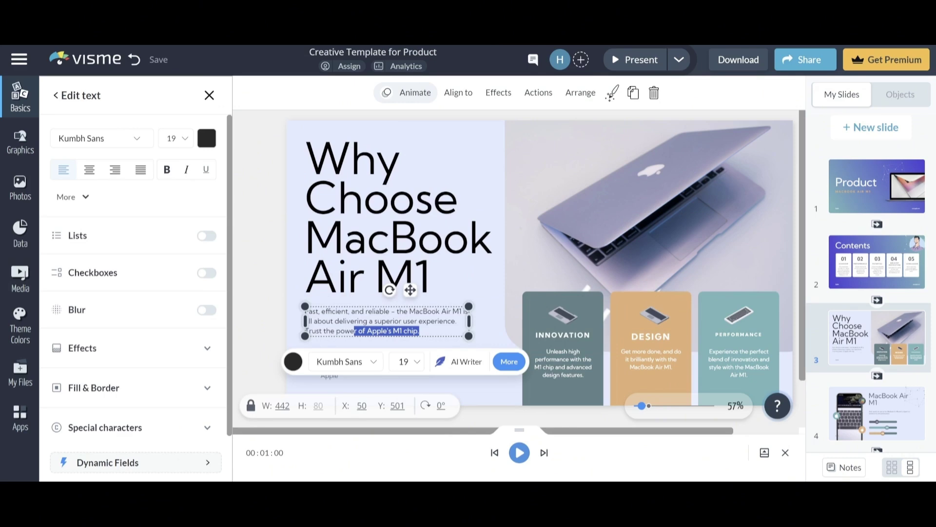
{"action": "mouse_move", "coordinate": [306, 310]}
{"action": "left_mouse_down"}
{"action": "mouse_move", "coordinate": [420, 331]}
{"action": "mouse_move", "coordinate": [500, 331]}
{"action": "left_mouse_up"}
{"action": "left_click", "coordinate": [175, 138]}
{"action": "left_click", "coordinate": [174, 268]}
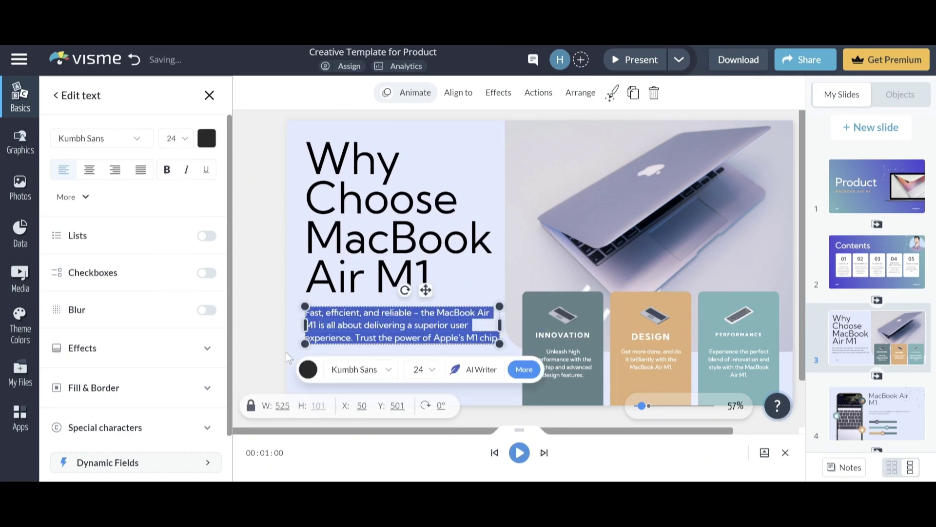
{"action": "key", "text": "Escape"}
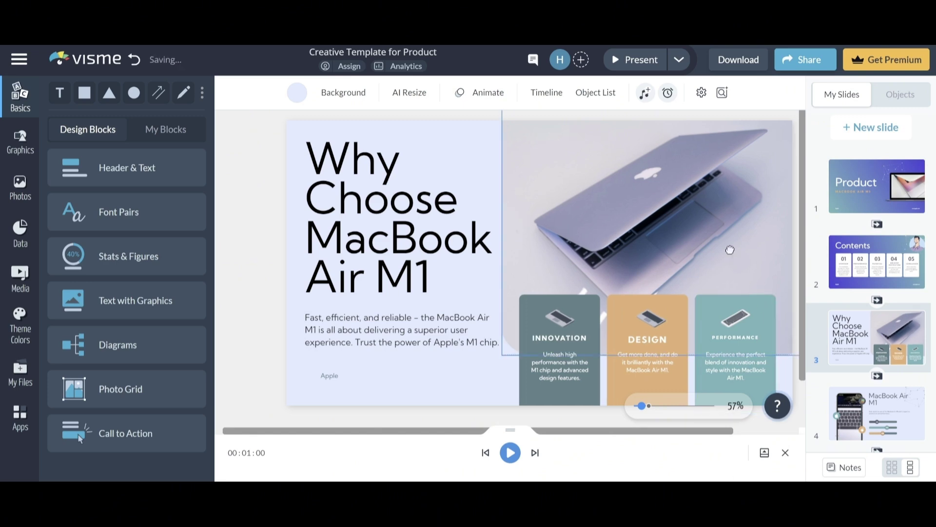
Lock the laptop photo and nudge the three feature cards up as a group.
{"action": "right_click", "coordinate": [730, 249]}
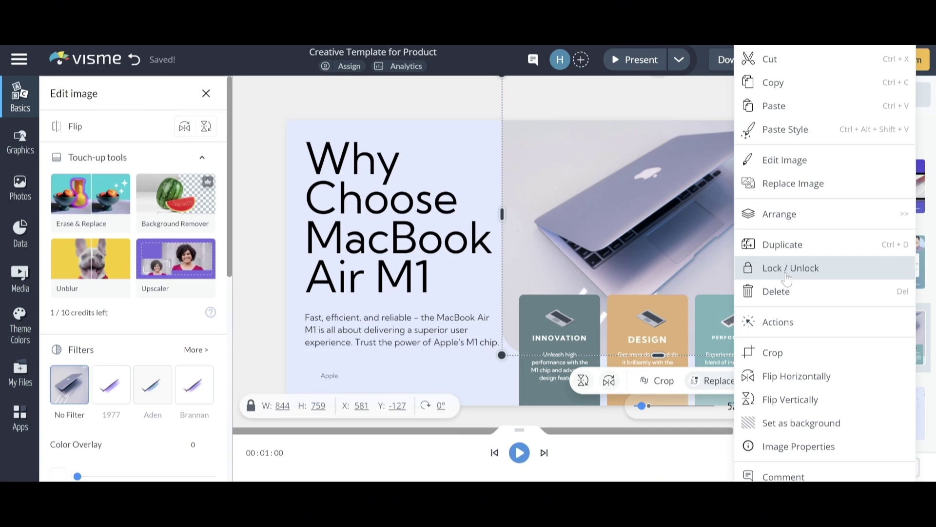
{"action": "left_click", "coordinate": [791, 268]}
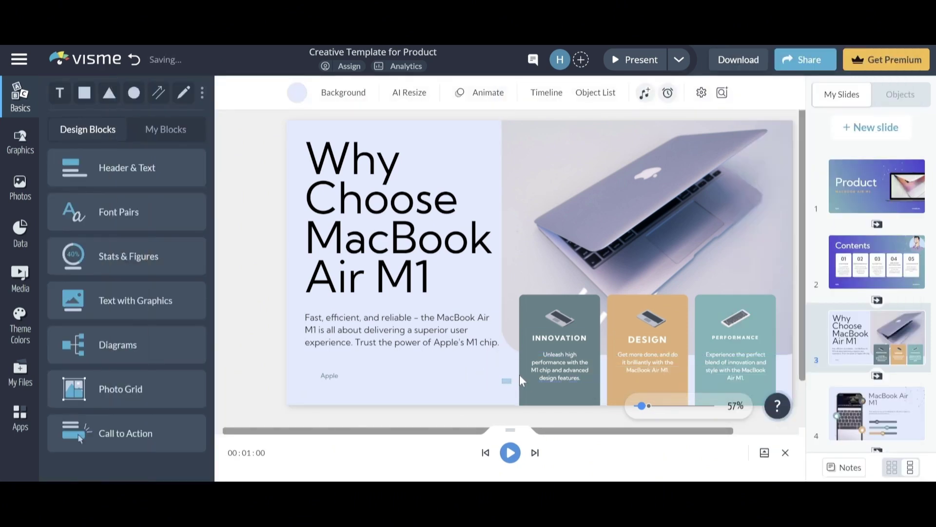
{"action": "left_click_drag", "start_coordinate": [521, 381], "coordinate": [742, 316]}
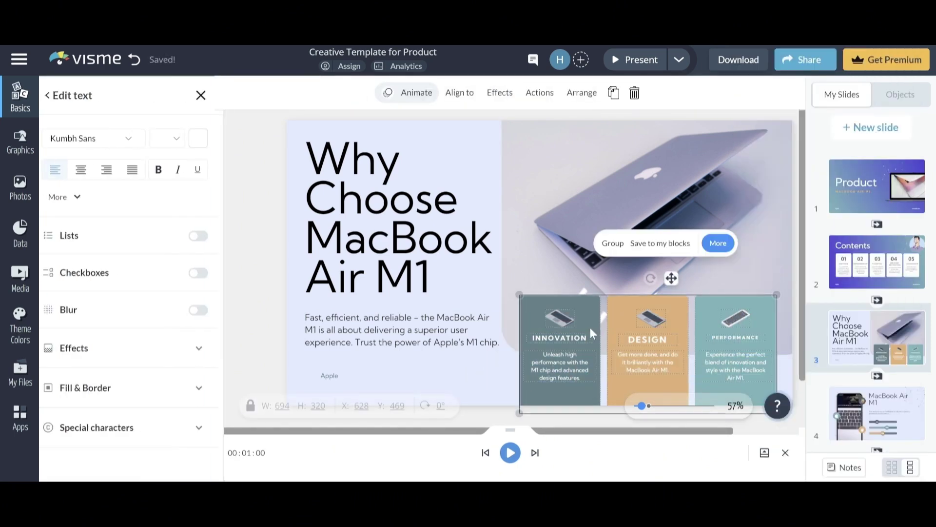
{"action": "mouse_move", "coordinate": [552, 316]}
{"action": "left_mouse_down"}
{"action": "mouse_move", "coordinate": [524, 293]}
{"action": "mouse_move", "coordinate": [533, 313]}
{"action": "left_mouse_up"}
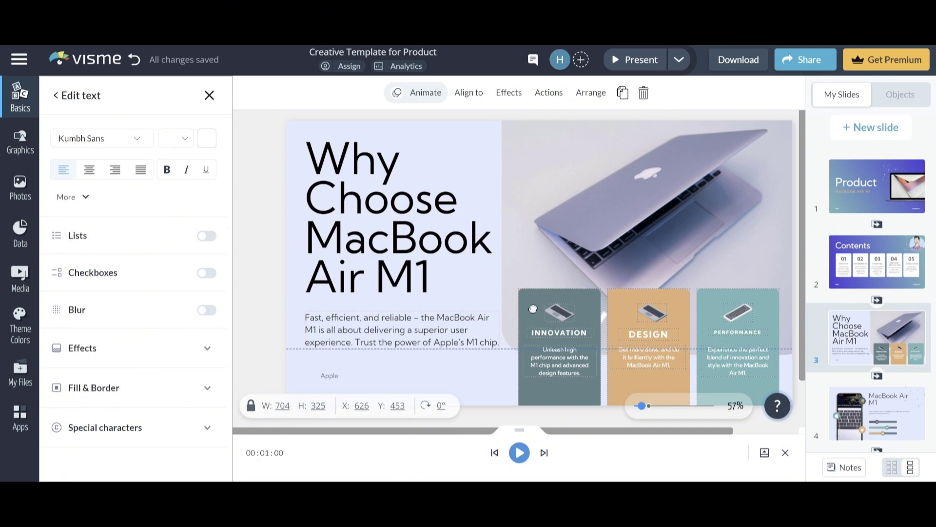
{"action": "left_click", "coordinate": [253, 330]}
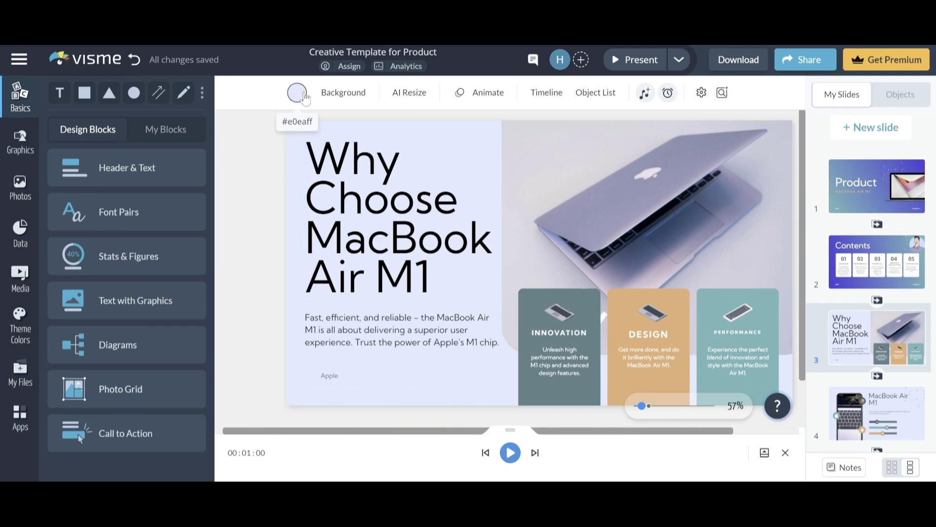
Apply the purple gradient background with a teal first colour and a new angle.
{"action": "left_click", "coordinate": [306, 97]}
{"action": "left_click", "coordinate": [387, 250]}
{"action": "left_click", "coordinate": [380, 169]}
{"action": "left_click", "coordinate": [387, 251]}
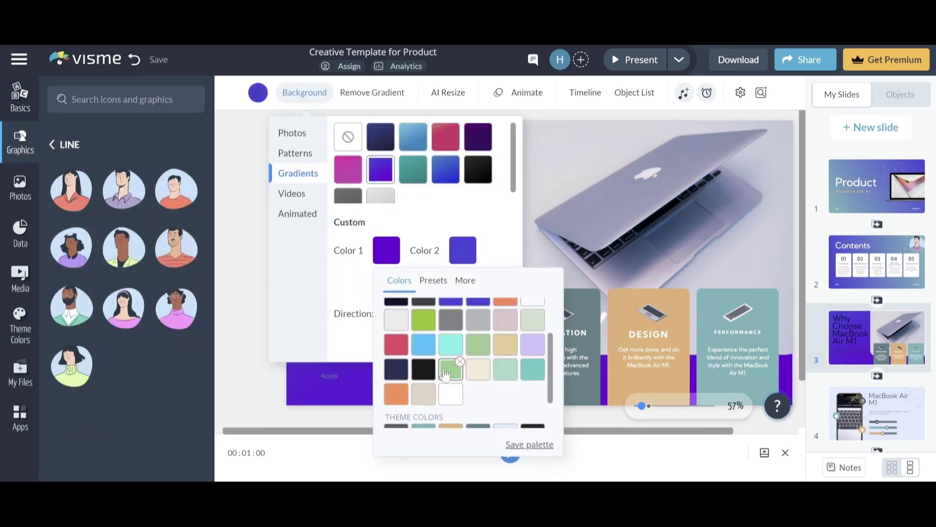
{"action": "scroll", "coordinate": [444, 373], "scroll_direction": "up", "scroll_amount": 3}
{"action": "left_click", "coordinate": [418, 324]}
{"action": "left_click", "coordinate": [359, 324]}
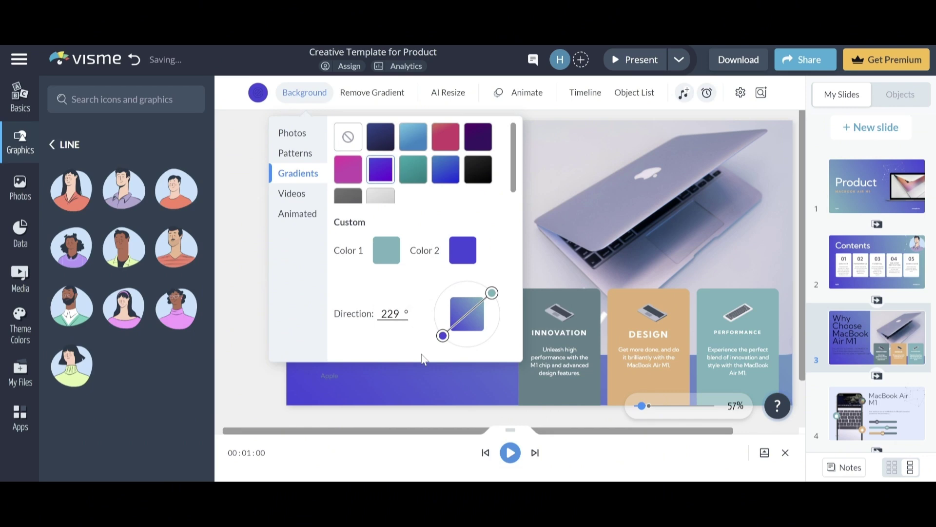
{"action": "left_click_drag", "start_coordinate": [443, 336], "coordinate": [452, 285]}
{"action": "left_click", "coordinate": [283, 373]}
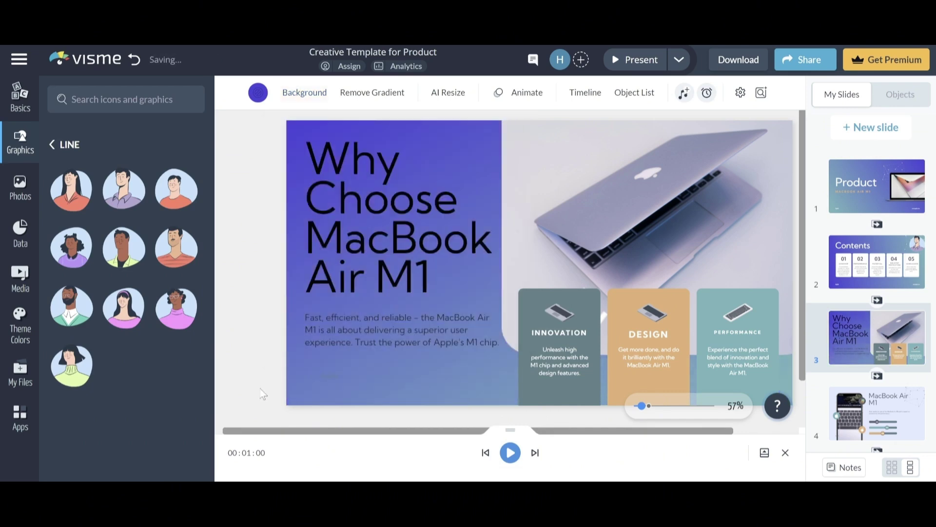
Make the slide title white and go to the MacBook Air M1 slide.
{"action": "left_click", "coordinate": [360, 218]}
{"action": "left_click", "coordinate": [207, 137]}
{"action": "left_click", "coordinate": [301, 219]}
{"action": "left_click", "coordinate": [356, 244]}
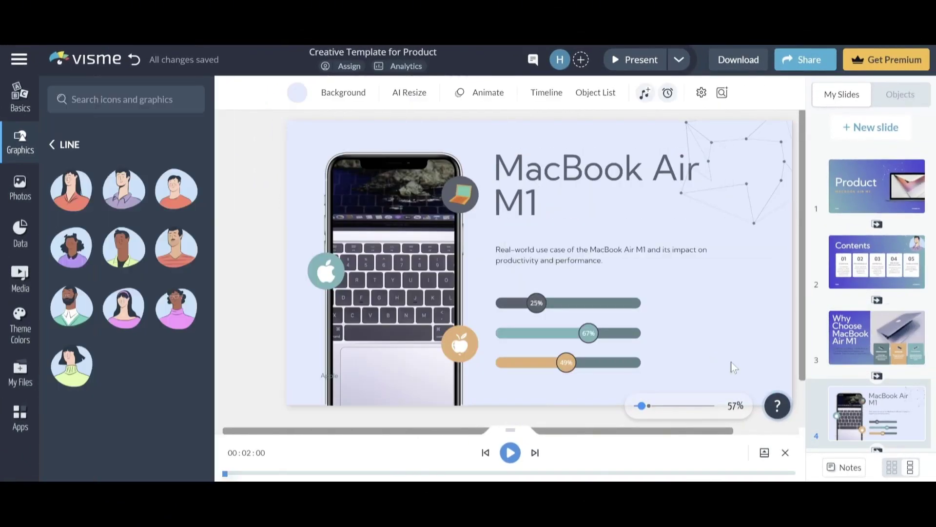
Add the curly-haired line avatar and place it at the lower right.
{"action": "left_click", "coordinate": [53, 144]}
{"action": "left_click", "coordinate": [192, 251]}
{"action": "left_click", "coordinate": [71, 247]}
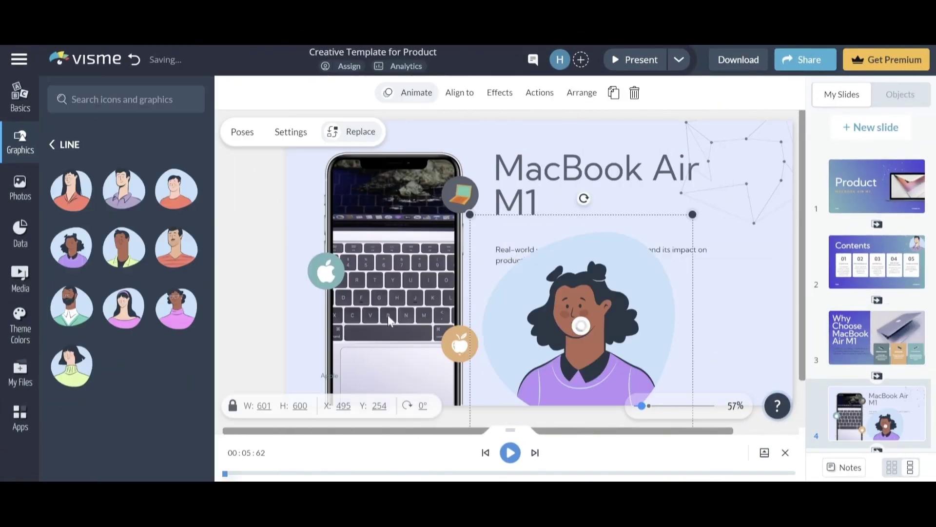
{"action": "mouse_move", "coordinate": [586, 317]}
{"action": "left_mouse_down"}
{"action": "mouse_move", "coordinate": [659, 357]}
{"action": "mouse_move", "coordinate": [779, 346]}
{"action": "left_mouse_up"}
{"action": "left_click", "coordinate": [229, 278]}
Apply the purple gradient background with a teal first colour and adjusted angle.
{"action": "left_click", "coordinate": [345, 93]}
{"action": "left_click", "coordinate": [298, 173]}
{"action": "left_click", "coordinate": [387, 251]}
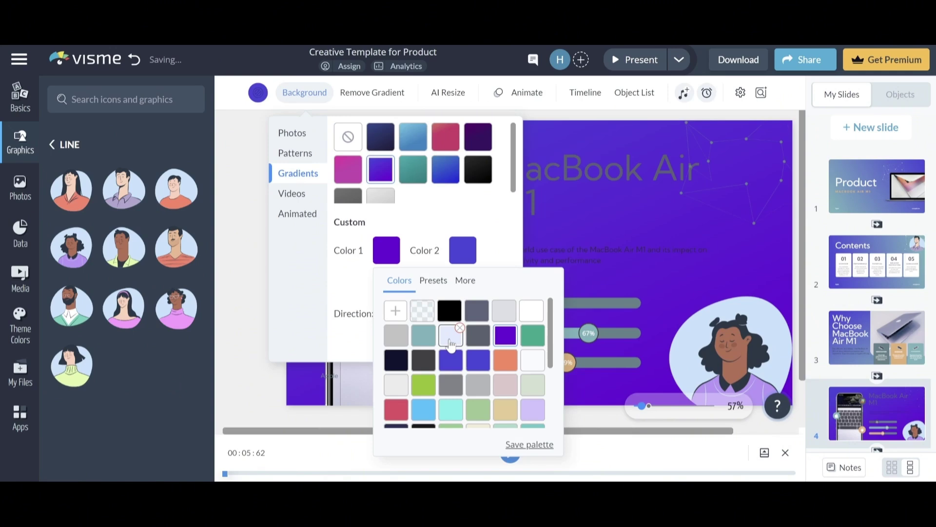
{"action": "left_click", "coordinate": [452, 330]}
{"action": "left_click_drag", "start_coordinate": [452, 329], "coordinate": [444, 331]}
{"action": "left_click", "coordinate": [302, 241]}
Make the description and title text white, then go to the timeline slide.
{"action": "left_click", "coordinate": [597, 175]}
{"action": "left_click", "coordinate": [207, 138]}
{"action": "left_click", "coordinate": [355, 194]}
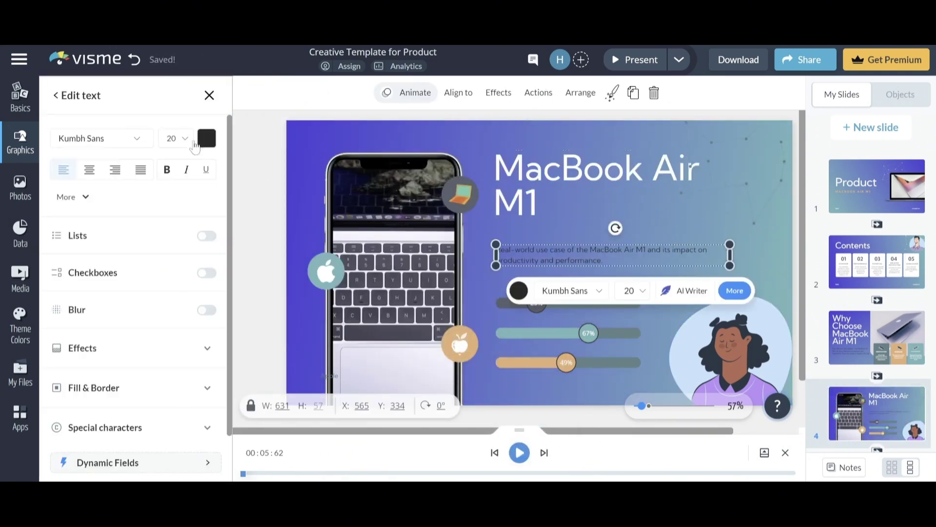
{"action": "left_click", "coordinate": [206, 138]}
{"action": "left_click", "coordinate": [356, 194]}
{"action": "left_click", "coordinate": [266, 283]}
{"action": "scroll", "coordinate": [876, 329], "scroll_direction": "down", "scroll_amount": 3}
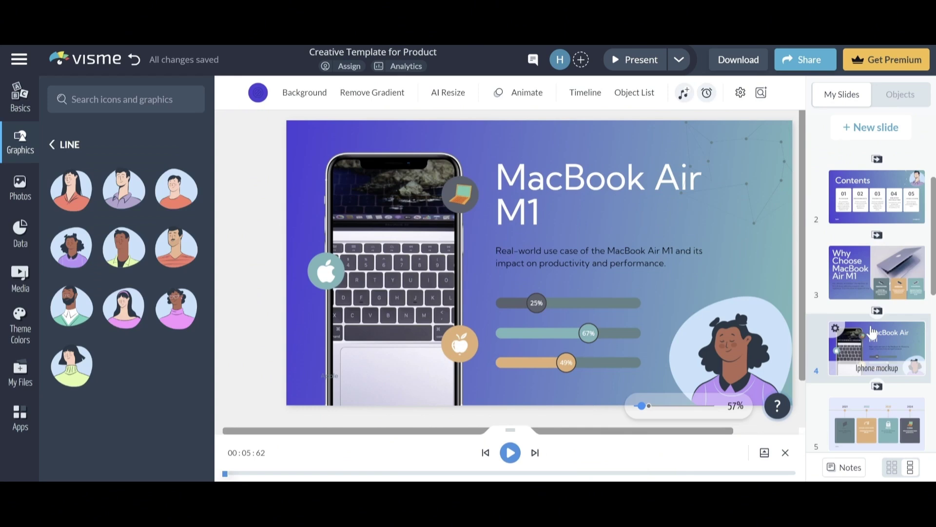
{"action": "left_click", "coordinate": [876, 294]}
Give the timeline slide the purple gradient with a teal first colour.
{"action": "left_click", "coordinate": [296, 92]}
{"action": "left_click", "coordinate": [343, 92]}
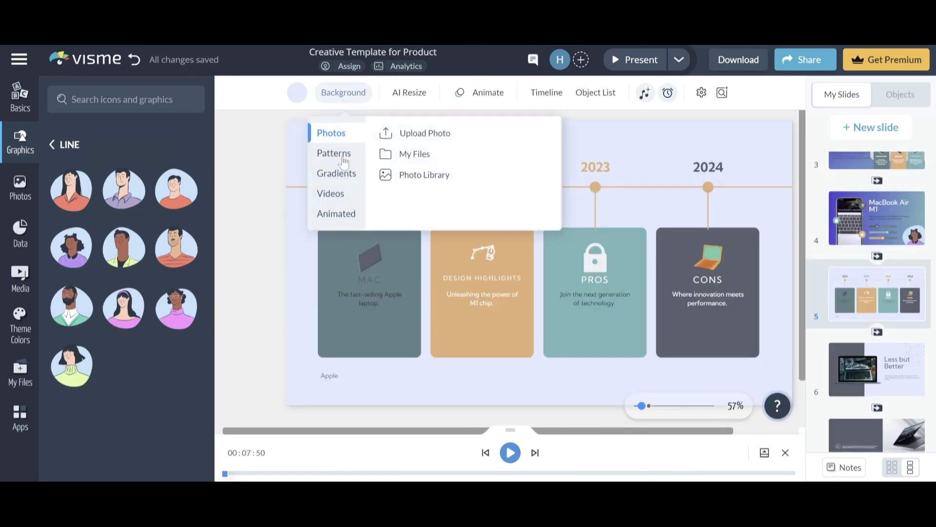
{"action": "left_click", "coordinate": [334, 173]}
{"action": "left_click", "coordinate": [380, 170]}
{"action": "left_click", "coordinate": [386, 250]}
{"action": "left_click_drag", "start_coordinate": [451, 289], "coordinate": [447, 288]}
{"action": "left_click", "coordinate": [421, 271]}
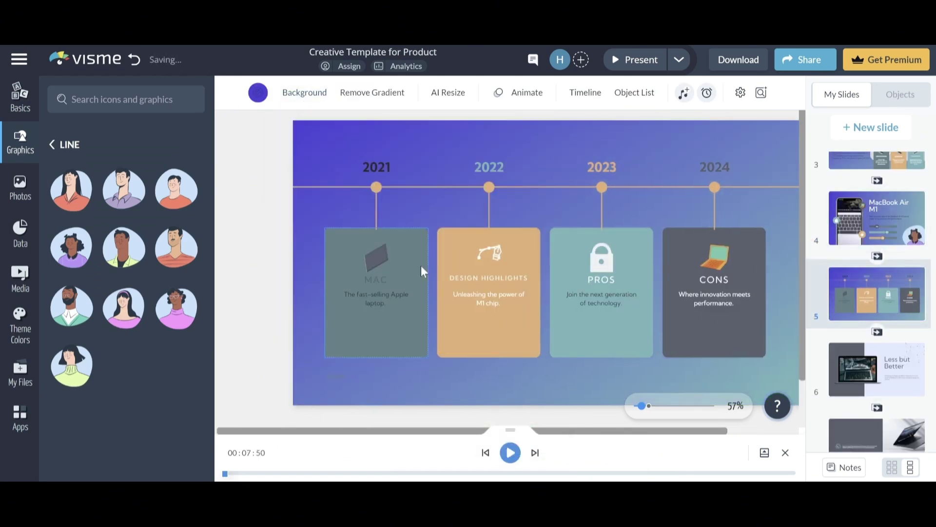
On the Less but Better slide, try animation and shape options for the grey panel.
{"action": "left_click", "coordinate": [877, 369]}
{"action": "left_click", "coordinate": [393, 159]}
{"action": "left_click", "coordinate": [410, 92]}
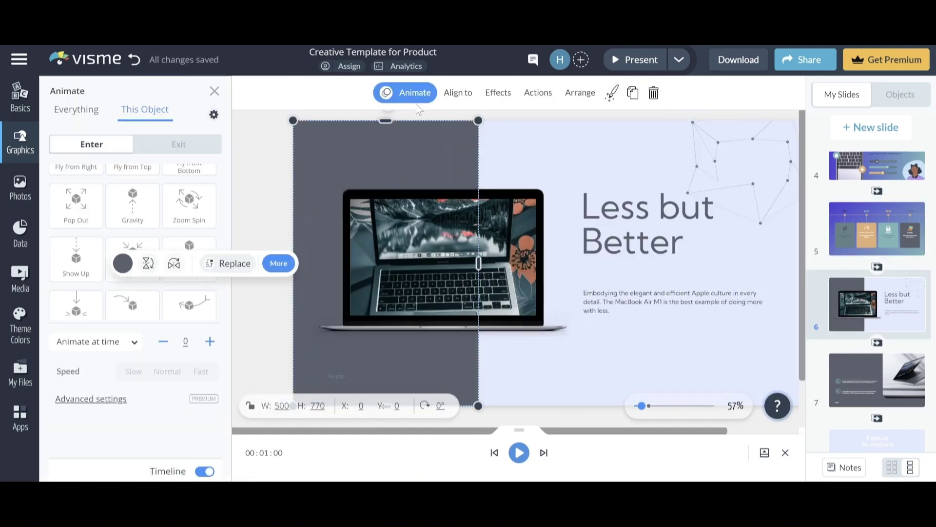
{"action": "left_click", "coordinate": [75, 209]}
{"action": "left_click", "coordinate": [348, 152]}
{"action": "left_click", "coordinate": [308, 110]}
Give the Less but Better slide the purple gradient with a teal first colour.
{"action": "left_click", "coordinate": [297, 93]}
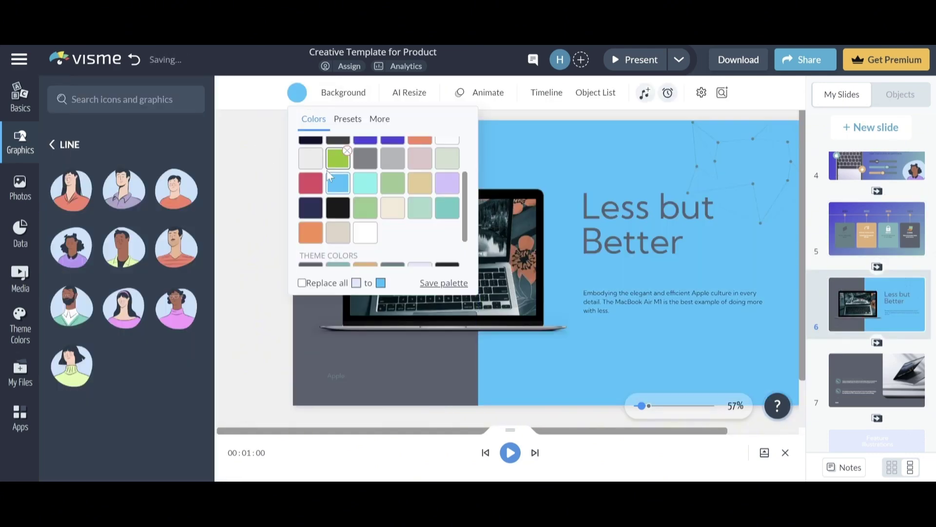
{"action": "left_click", "coordinate": [344, 92]}
{"action": "left_click", "coordinate": [298, 173]}
{"action": "left_click", "coordinate": [381, 170]}
{"action": "left_click", "coordinate": [386, 250]}
{"action": "left_click", "coordinate": [482, 224]}
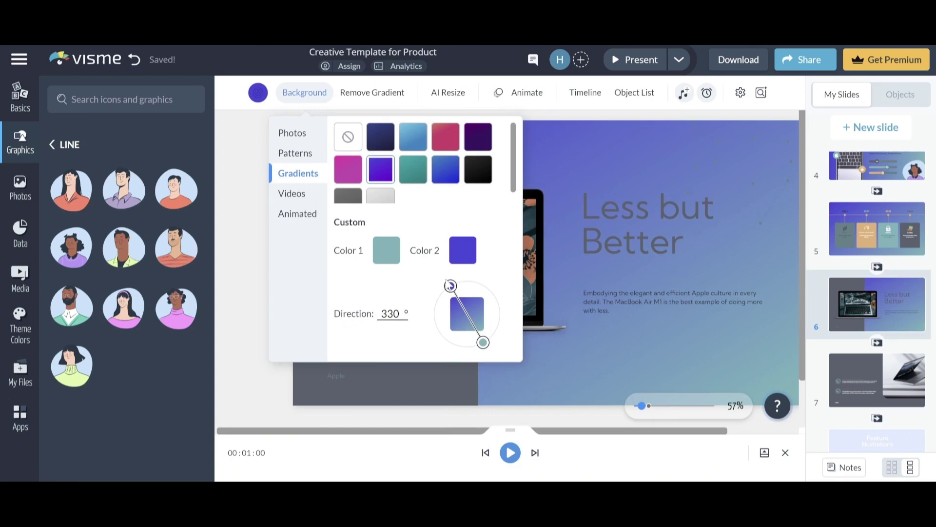
Fill the left panel with a light colour and make the title and description white.
{"action": "left_click", "coordinate": [317, 175]}
{"action": "left_click", "coordinate": [329, 146]}
{"action": "left_click", "coordinate": [519, 263]}
{"action": "left_click", "coordinate": [644, 220]}
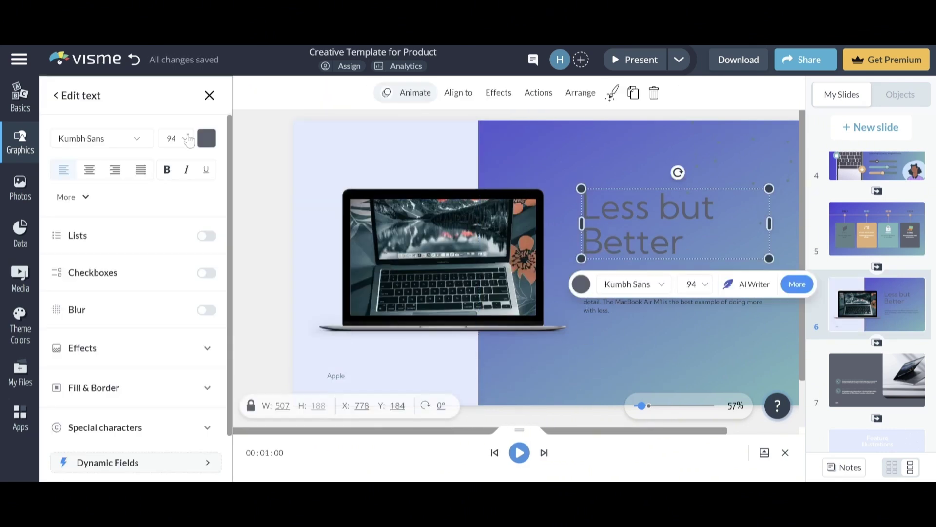
{"action": "left_click", "coordinate": [658, 296]}
{"action": "left_click", "coordinate": [632, 339]}
{"action": "left_click", "coordinate": [778, 297]}
{"action": "left_click", "coordinate": [761, 234]}
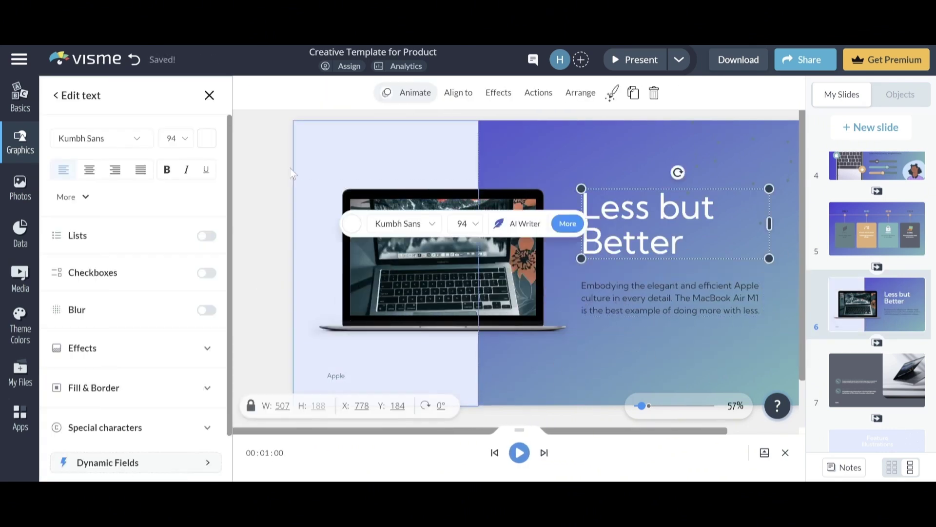
{"action": "left_click", "coordinate": [902, 270]}
Apply the purple gradient background with teal as its first colour.
{"action": "left_click", "coordinate": [877, 380]}
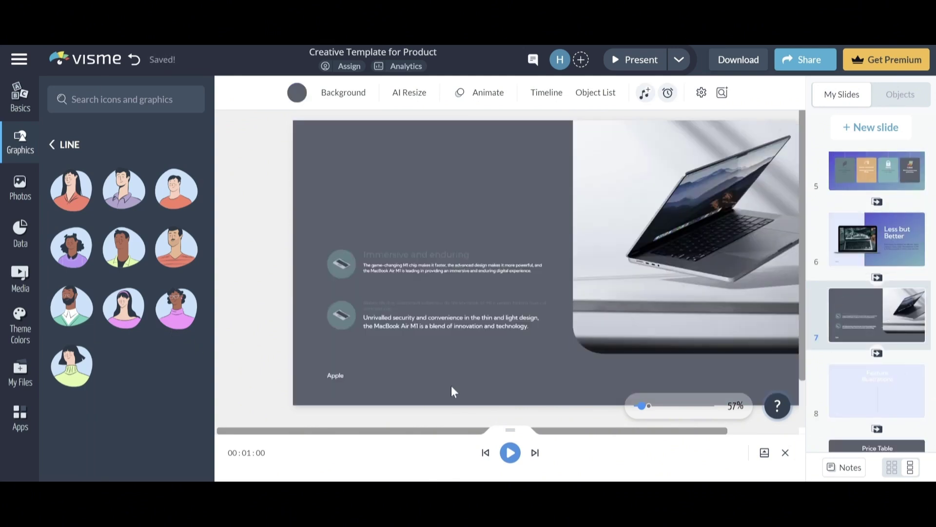
{"action": "left_click", "coordinate": [304, 92]}
{"action": "left_click", "coordinate": [452, 167]}
{"action": "left_click", "coordinate": [576, 392]}
{"action": "left_click", "coordinate": [372, 92]}
{"action": "left_click", "coordinate": [334, 92]}
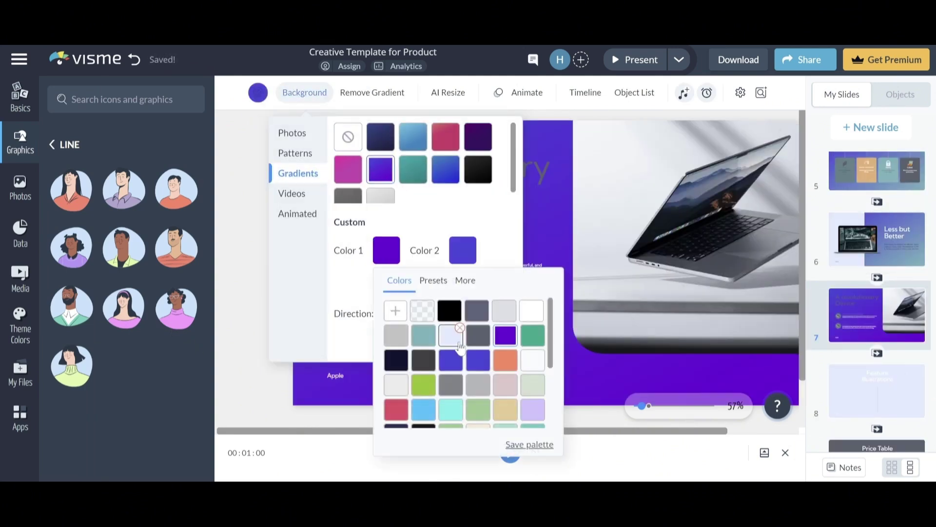
Make the slide's title and body text white.
{"action": "left_click", "coordinate": [388, 192]}
{"action": "left_click", "coordinate": [318, 236]}
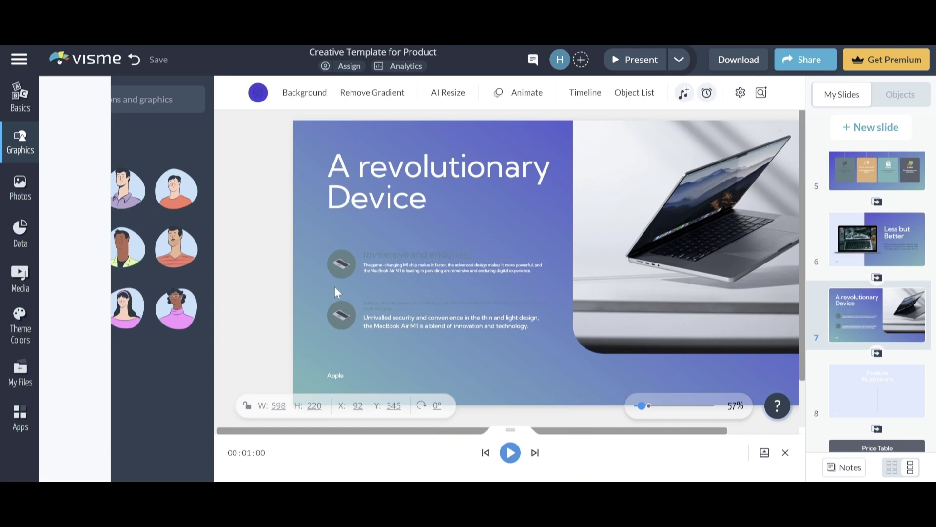
{"action": "left_click", "coordinate": [349, 254]}
{"action": "left_click", "coordinate": [688, 268]}
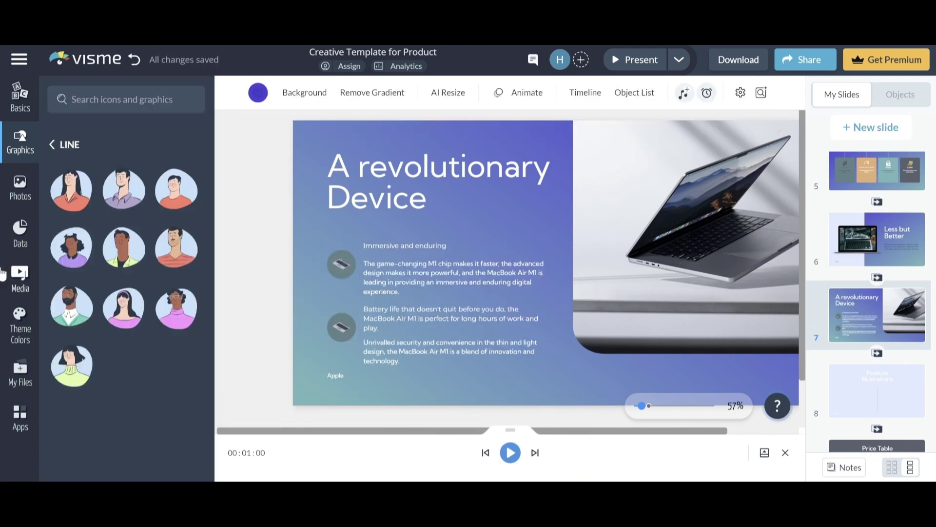
{"action": "scroll", "coordinate": [114, 222], "scroll_direction": "down", "scroll_amount": 5}
{"action": "scroll", "coordinate": [109, 330], "scroll_direction": "down", "scroll_amount": 2}
Frame the laptop photo and change the left bar chart into a line chart.
{"action": "left_click", "coordinate": [110, 362]}
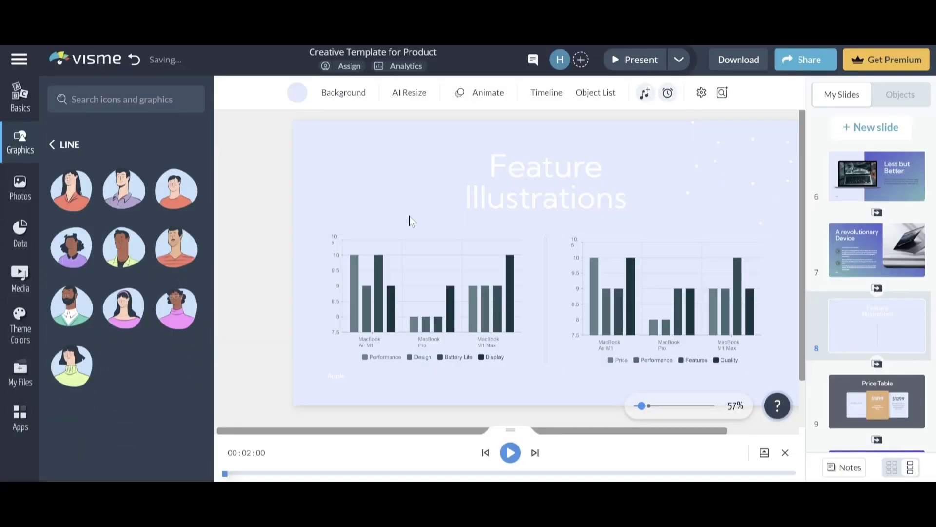
{"action": "left_click", "coordinate": [388, 313]}
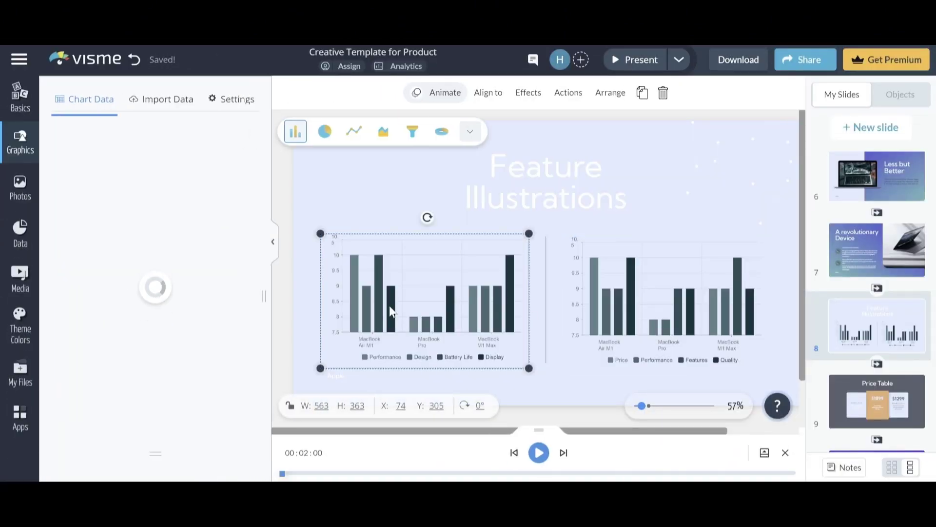
{"action": "left_click", "coordinate": [326, 131]}
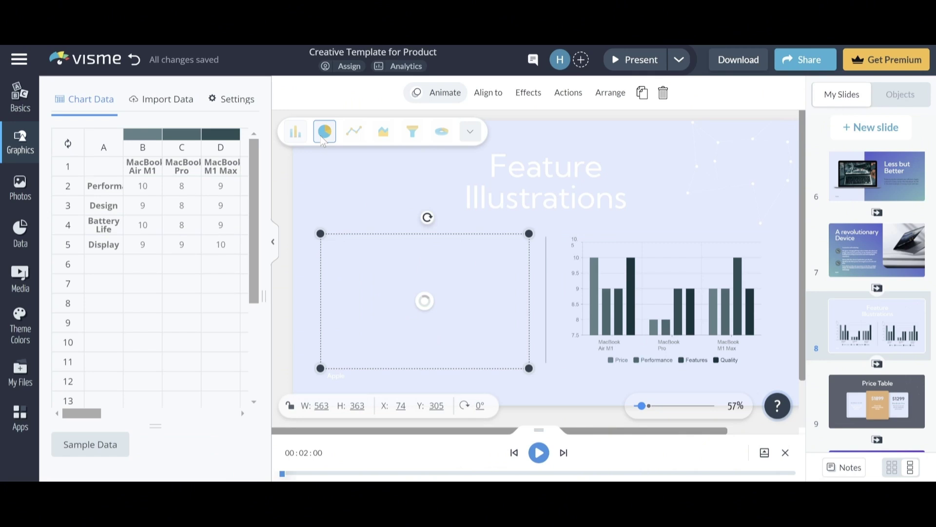
{"action": "left_click", "coordinate": [355, 131]}
{"action": "left_click", "coordinate": [388, 193]}
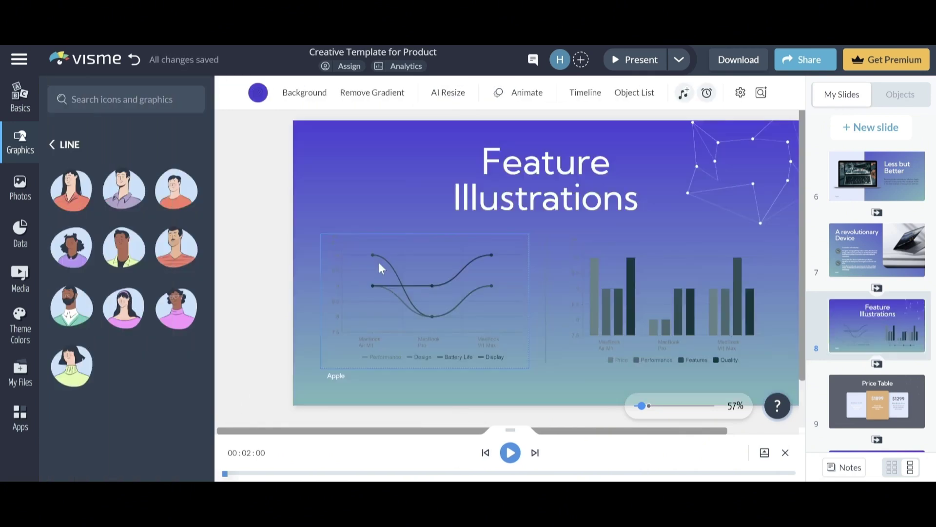
Slightly enlarge and lower the line chart, then select it with the bar chart.
{"action": "left_click", "coordinate": [378, 263]}
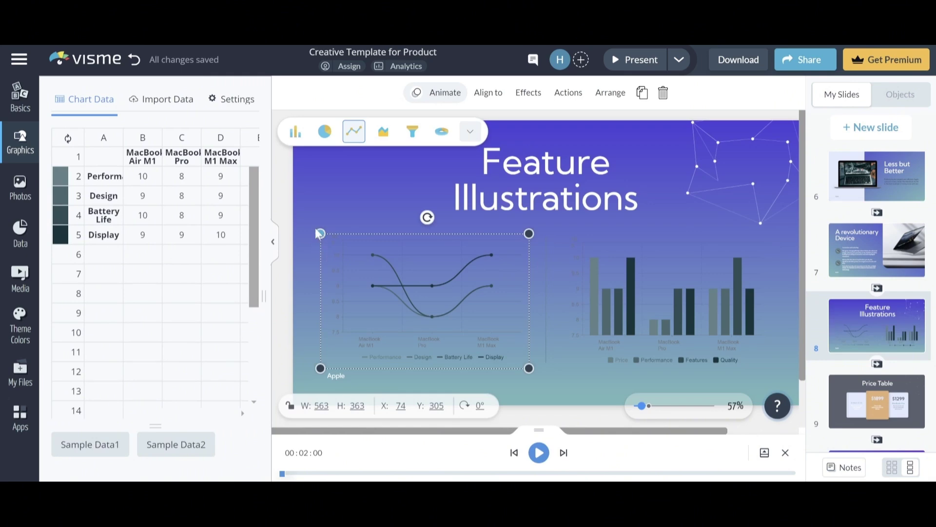
{"action": "left_click_drag", "start_coordinate": [319, 234], "coordinate": [309, 221]}
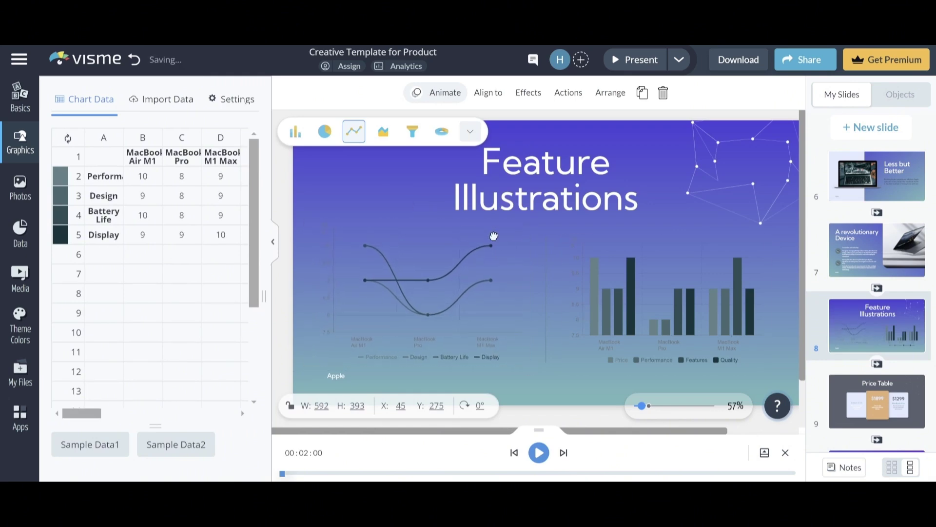
{"action": "left_click_drag", "start_coordinate": [494, 236], "coordinate": [494, 239]}
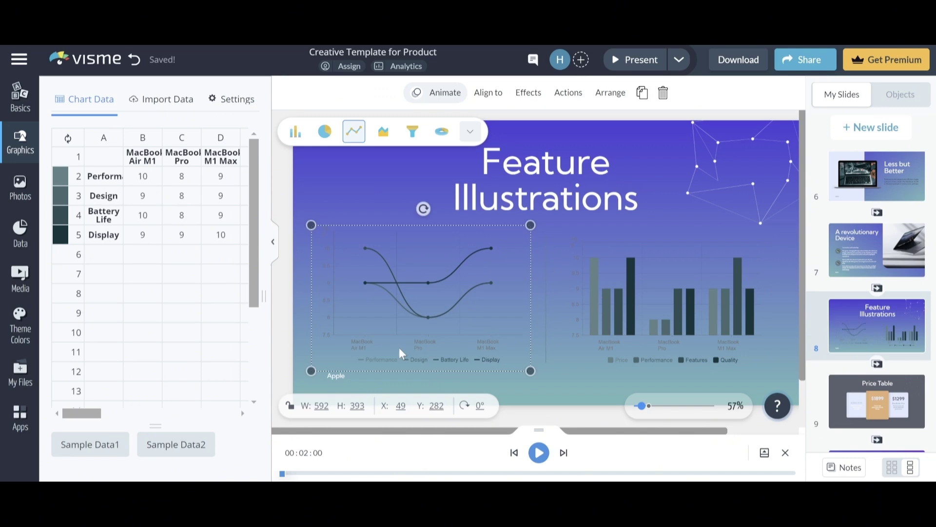
{"action": "left_click", "coordinate": [658, 293], "text": "shift"}
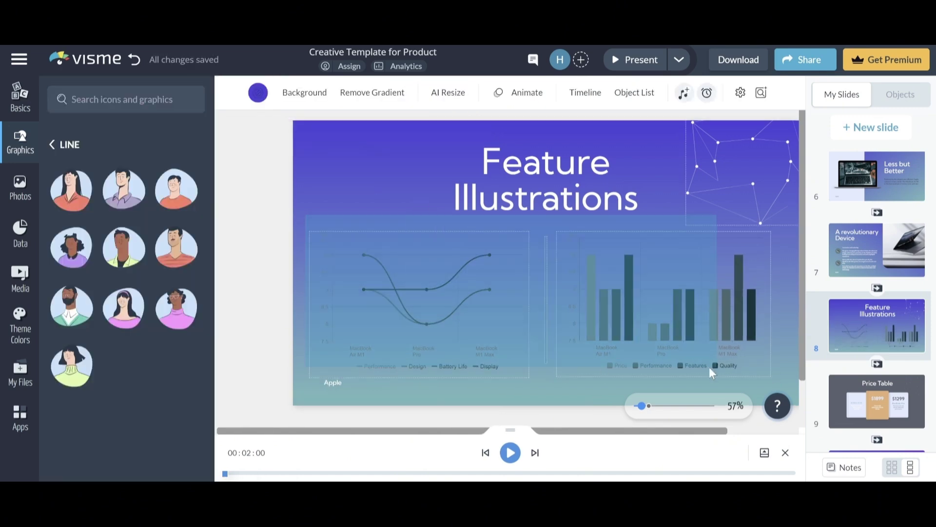
Give the Price Table slide a teal-to-purple gradient background.
{"action": "left_click", "coordinate": [20, 99]}
{"action": "left_click", "coordinate": [392, 303]}
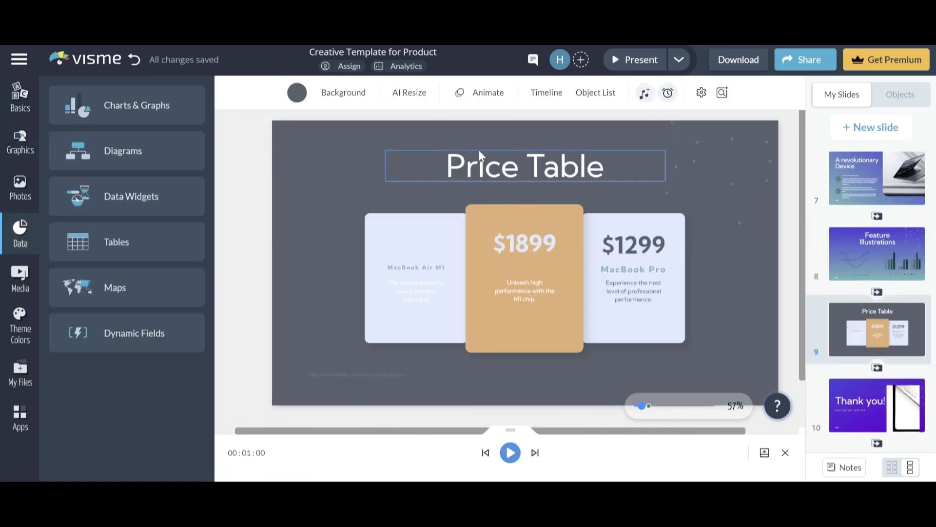
{"action": "left_click", "coordinate": [344, 92]}
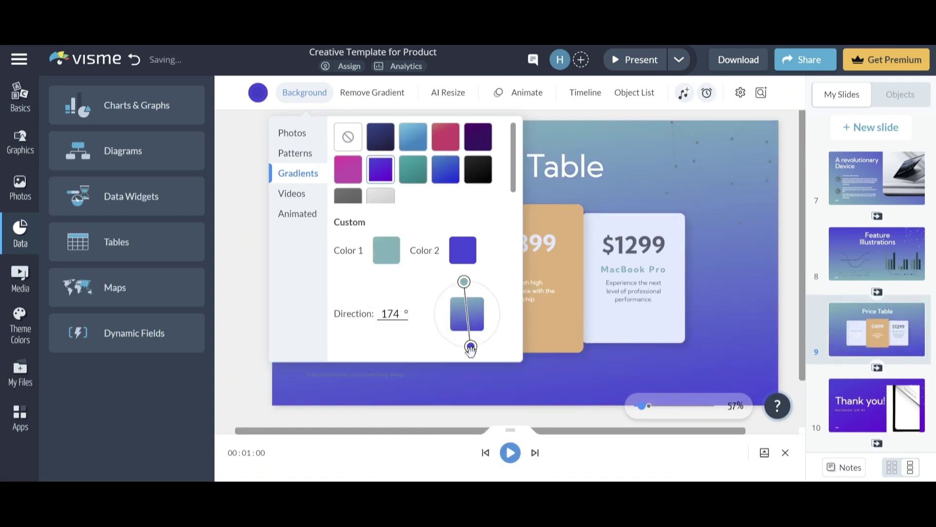
{"action": "left_click", "coordinate": [453, 245]}
Restyle the left card's $999 price text and the faint description beneath it.
{"action": "left_click", "coordinate": [349, 290]}
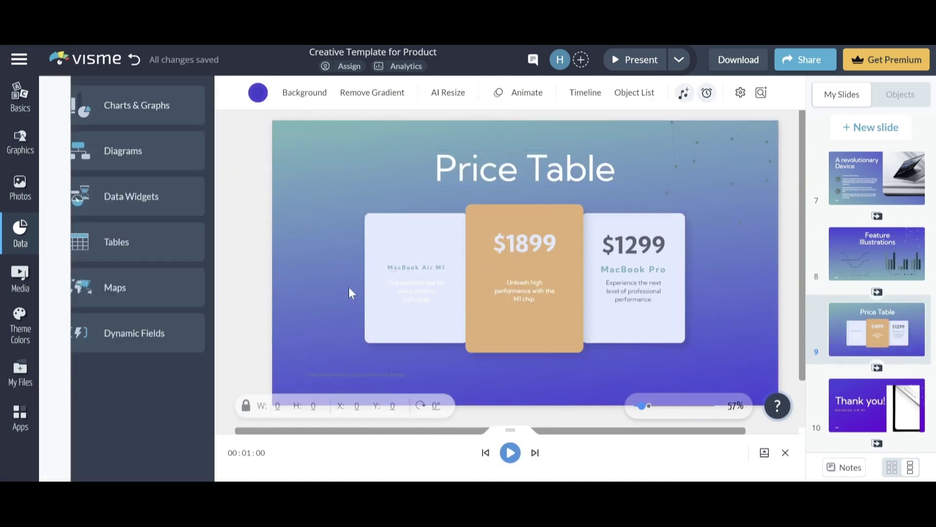
{"action": "left_click", "coordinate": [417, 234]}
{"action": "left_click", "coordinate": [207, 138]}
{"action": "left_click", "coordinate": [524, 244]}
{"action": "left_click", "coordinate": [402, 325]}
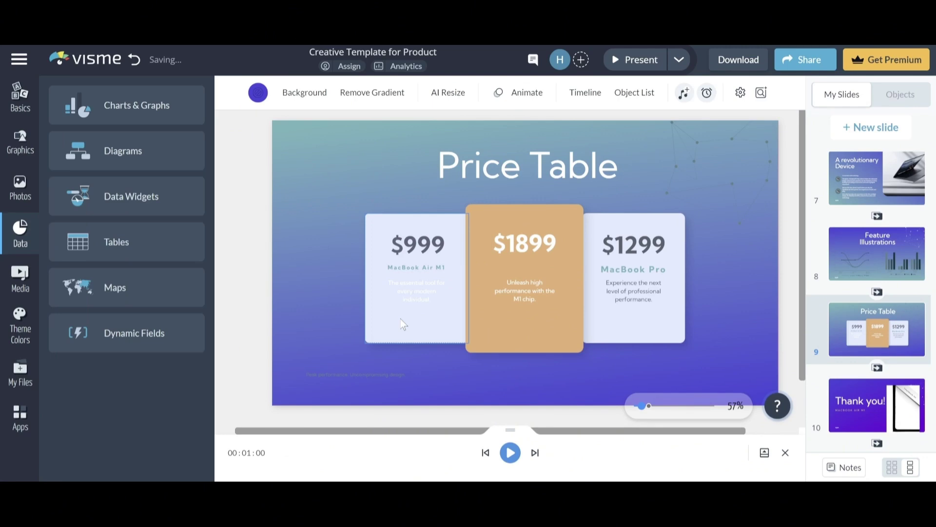
{"action": "left_click", "coordinate": [386, 301]}
{"action": "key", "text": "ctrl+z"}
{"action": "left_click", "coordinate": [395, 320]}
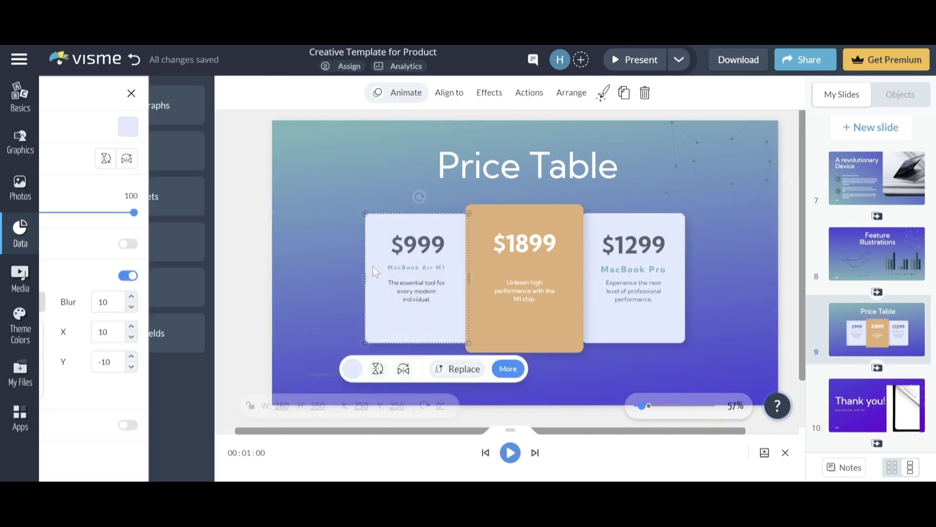
{"action": "key", "text": "Escape"}
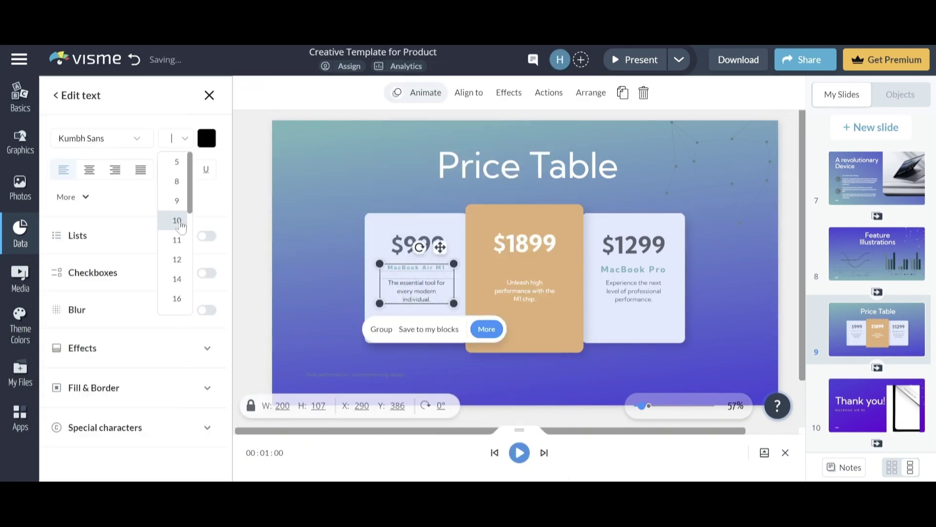
Add the curly-haired avatar and a recoloured dollar-tag graphic, then check the Thank you slide.
{"action": "left_click", "coordinate": [175, 307]}
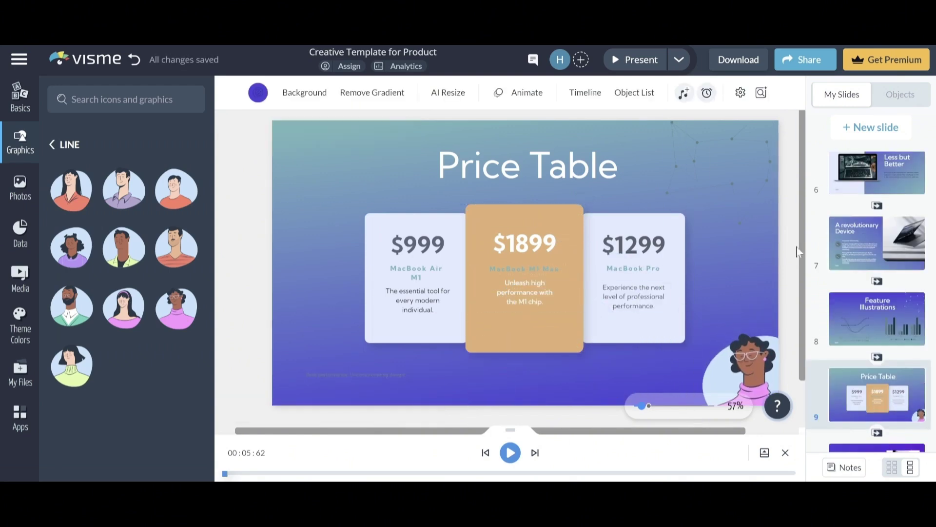
{"action": "type", "text": "PRICE"}
{"action": "key", "text": "Return"}
{"action": "left_click", "coordinate": [125, 234]}
{"action": "left_click", "coordinate": [231, 130]}
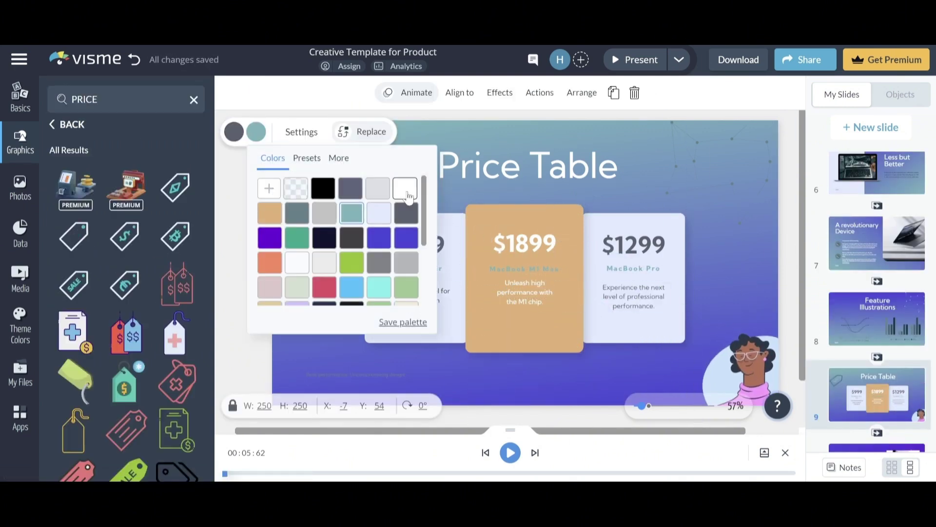
{"action": "left_click", "coordinate": [258, 332]}
{"action": "left_click", "coordinate": [877, 401]}
{"action": "left_click", "coordinate": [305, 92]}
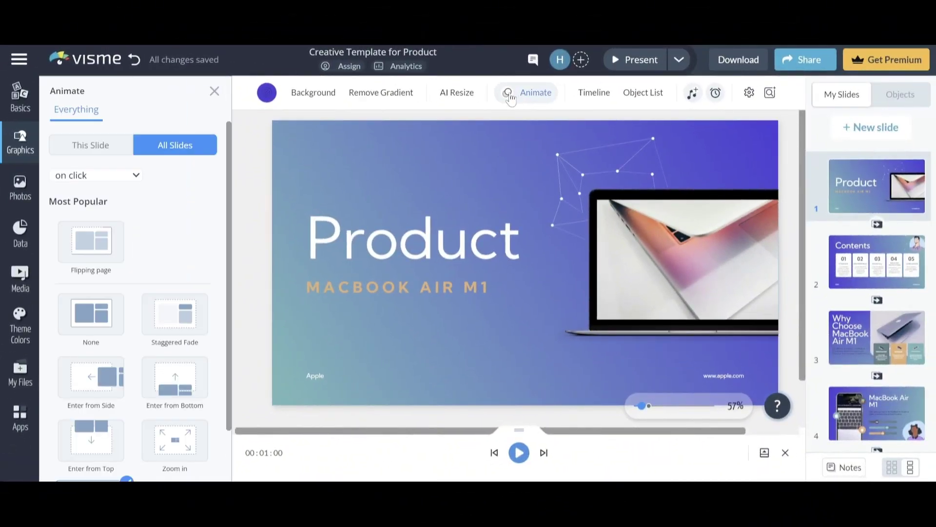
Set the slide transition to Enter from Side after trying Flipping page and Staggered Fade.
{"action": "left_click", "coordinate": [85, 253]}
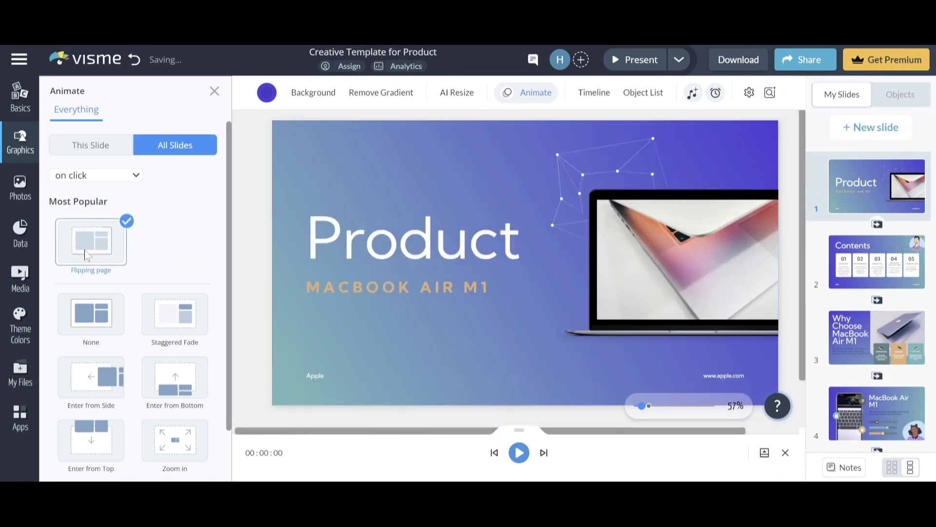
{"action": "left_click", "coordinate": [153, 331]}
{"action": "scroll", "coordinate": [152, 331], "scroll_direction": "down", "scroll_amount": 1}
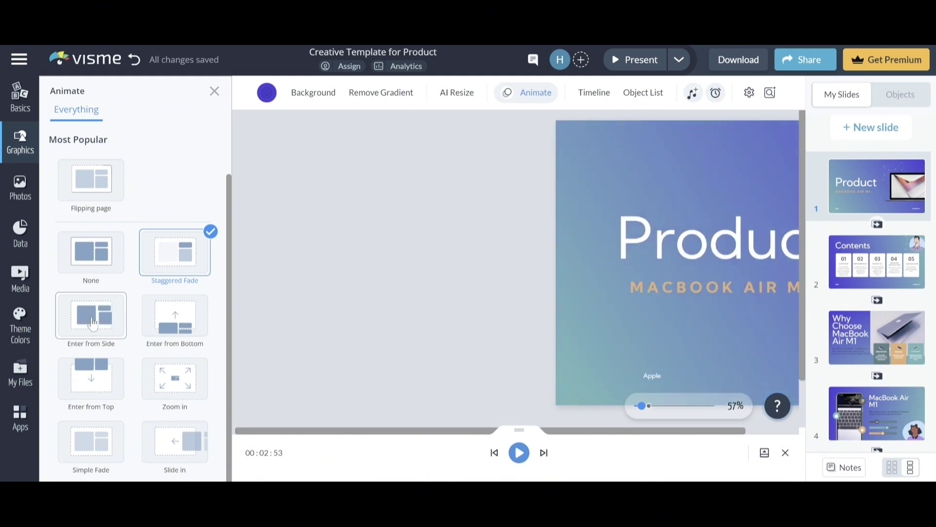
{"action": "left_click", "coordinate": [92, 324]}
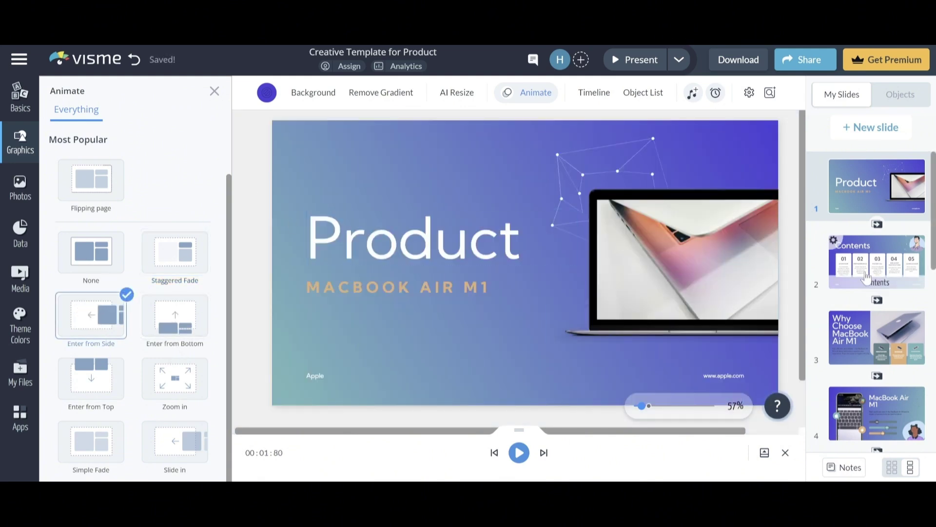
Check the Contents, Why Choose MacBook Air M1 and MacBook Air slides, then open Download.
{"action": "left_click", "coordinate": [866, 276]}
{"action": "left_click", "coordinate": [871, 351]}
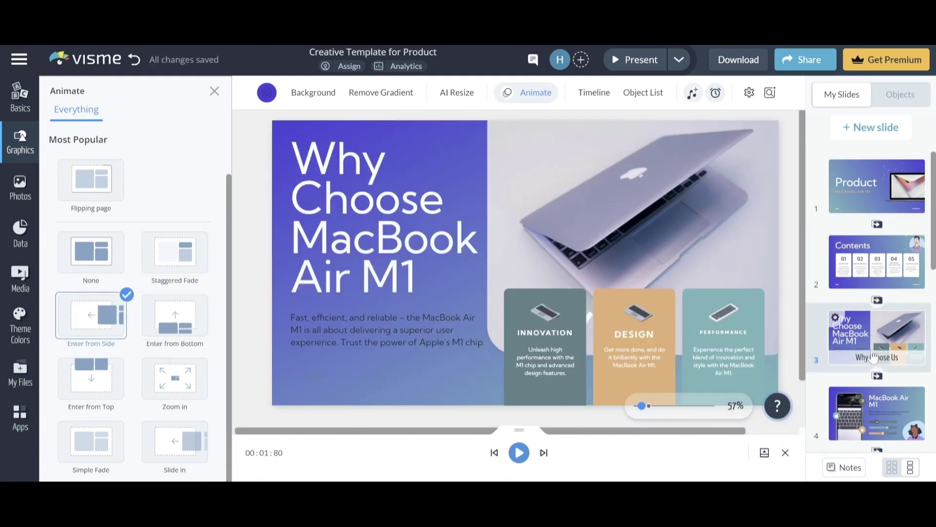
{"action": "left_click", "coordinate": [872, 405]}
{"action": "left_click", "coordinate": [884, 267]}
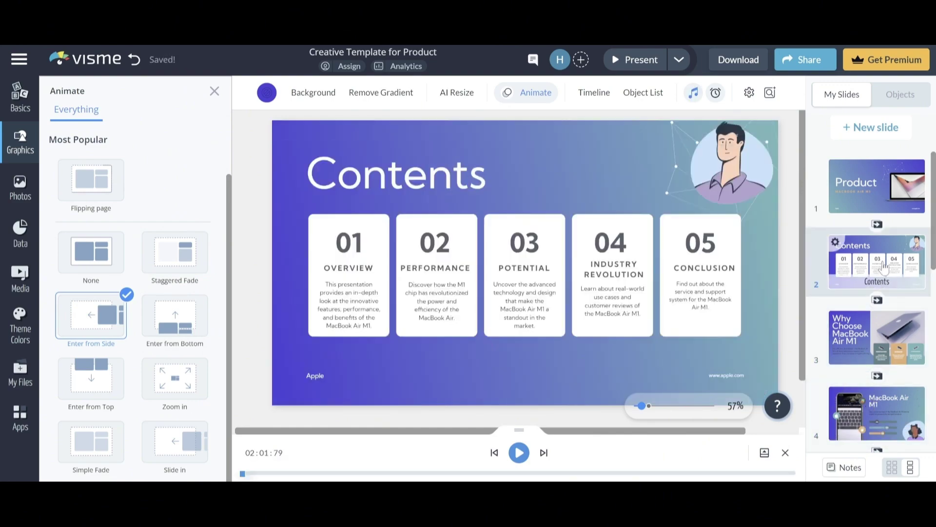
{"action": "left_click", "coordinate": [884, 191]}
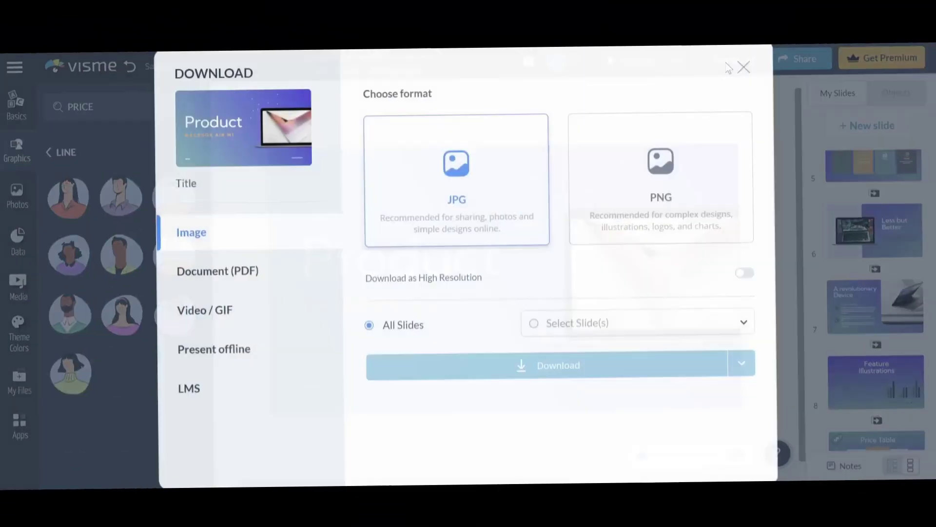
Browse the PDF, Video/GIF, Present offline and LMS export options, then close the dialog.
{"action": "left_click", "coordinate": [223, 279]}
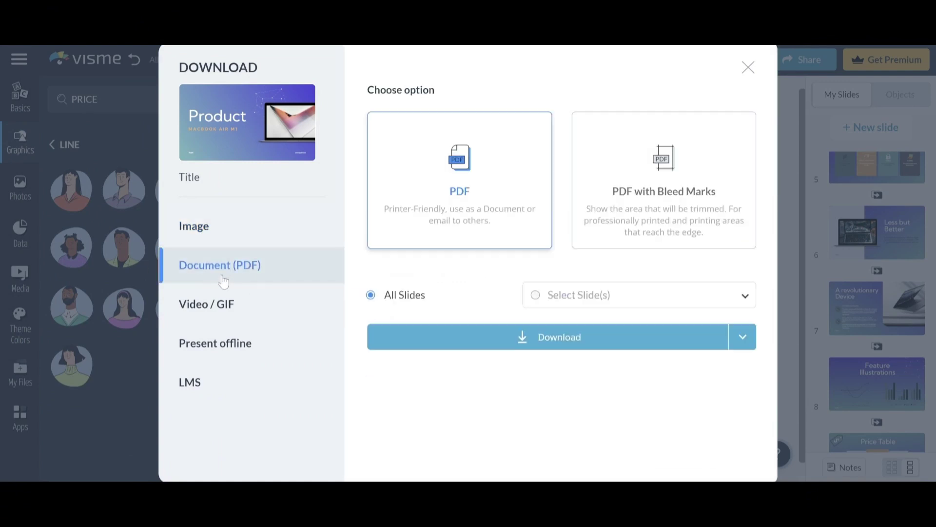
{"action": "left_click", "coordinate": [244, 300]}
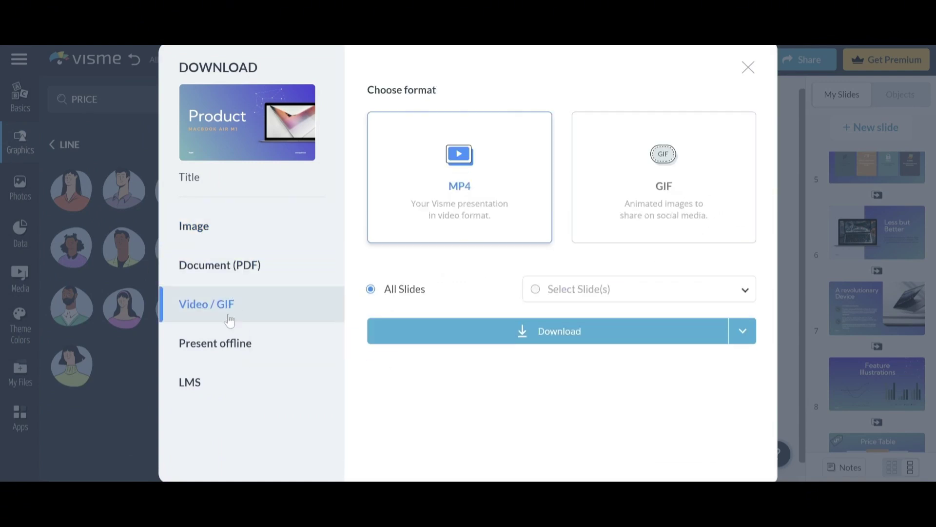
{"action": "left_click", "coordinate": [221, 356]}
{"action": "left_click", "coordinate": [194, 393]}
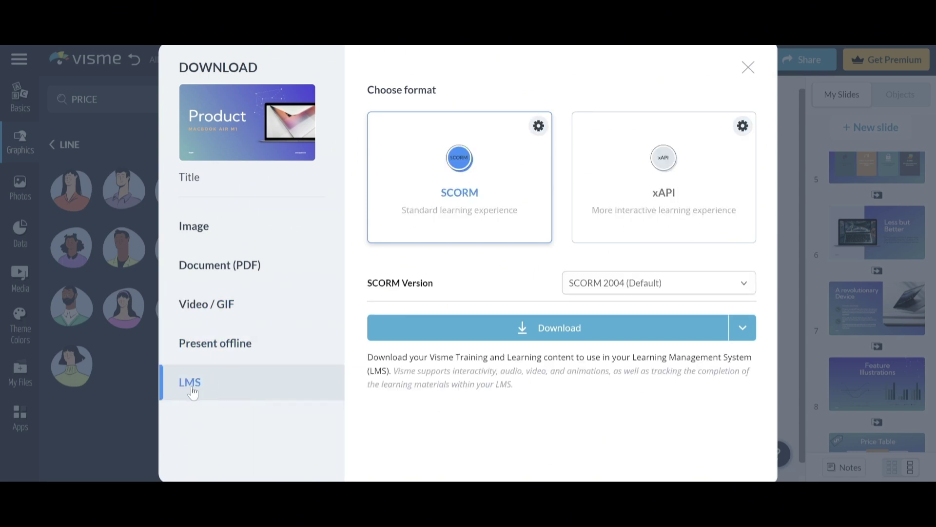
{"action": "key", "text": "Escape"}
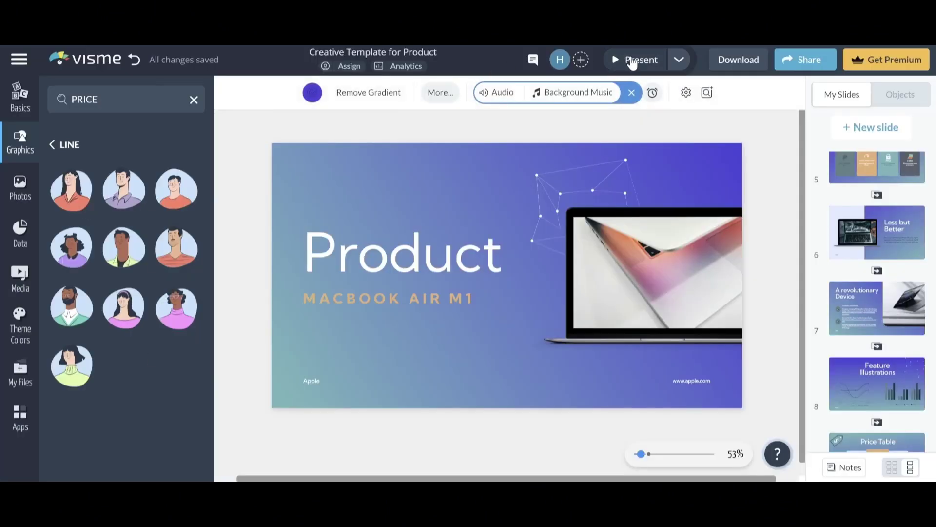
Present the MacBook Air M1 deck full screen through to the Thank you slide.
{"action": "left_click", "coordinate": [631, 63]}
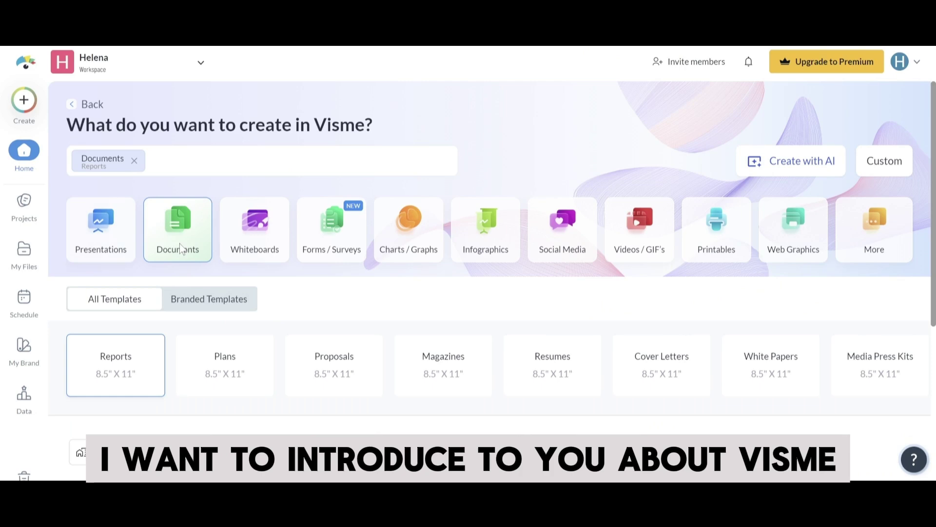
Browse Forms/Surveys, Charts/Graphs, Infographics, Social Media, Videos/GIFs, Printables and Web Graphics templates.
{"action": "left_click", "coordinate": [329, 242]}
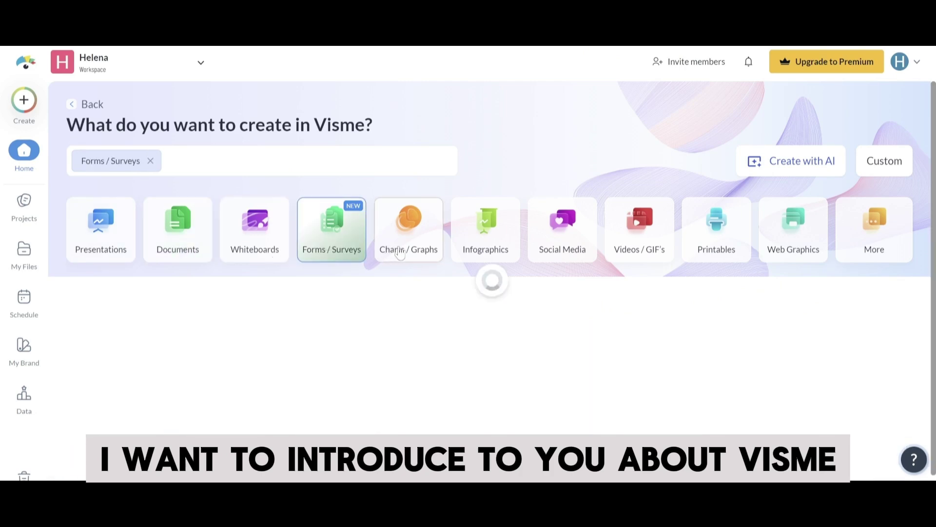
{"action": "left_click", "coordinate": [423, 248]}
{"action": "left_click", "coordinate": [482, 251]}
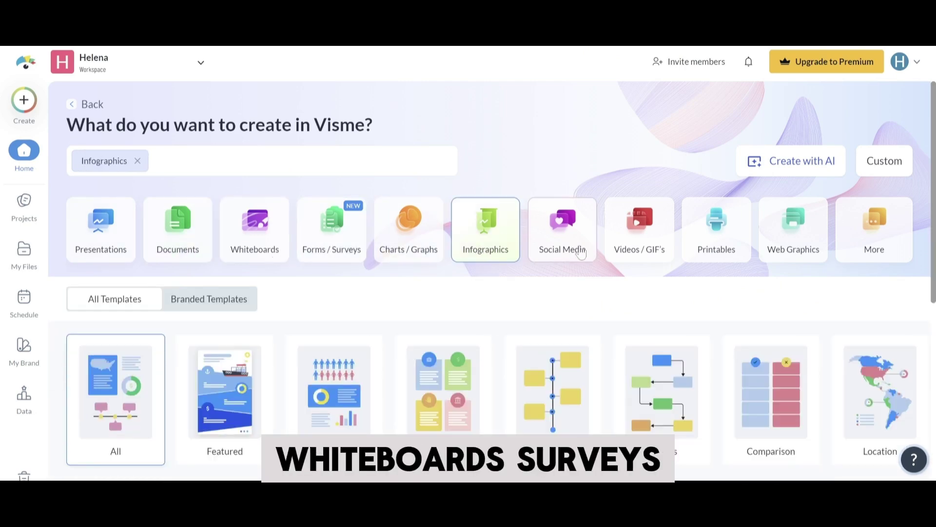
{"action": "scroll", "coordinate": [588, 377], "scroll_direction": "down", "scroll_amount": 5}
{"action": "scroll", "coordinate": [587, 364], "scroll_direction": "up", "scroll_amount": 5}
{"action": "left_click", "coordinate": [561, 253]}
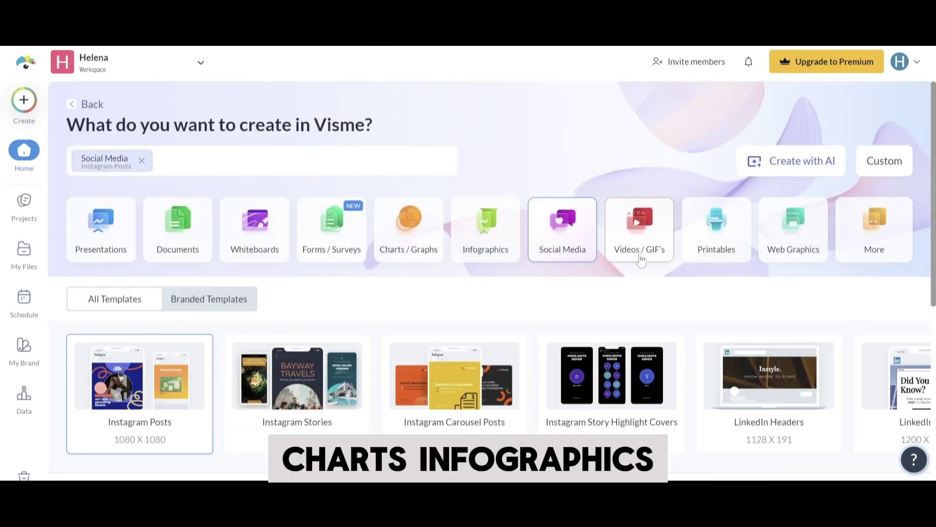
{"action": "left_click", "coordinate": [626, 252]}
{"action": "left_click", "coordinate": [716, 228]}
{"action": "left_click", "coordinate": [793, 227]}
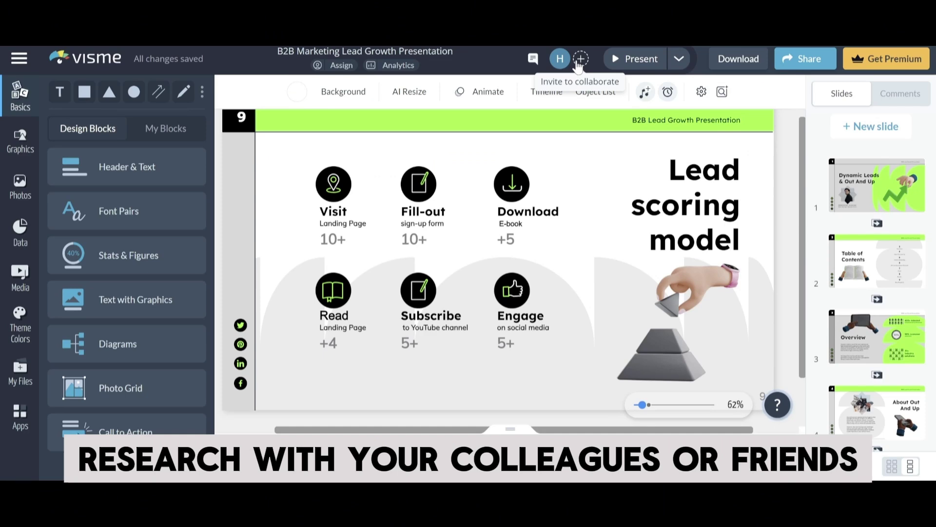
View and close the teammate invite form, then preview another Contact Form page.
{"action": "left_click", "coordinate": [581, 59]}
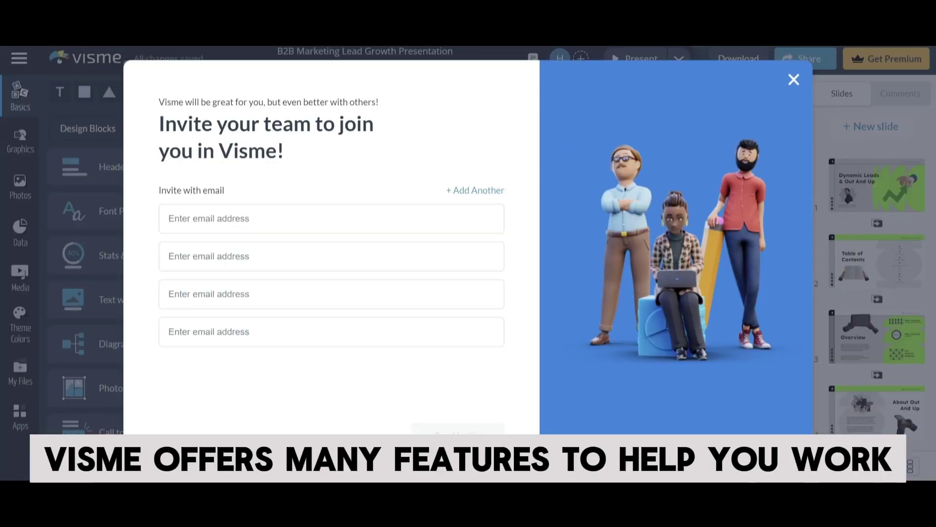
{"action": "left_click", "coordinate": [793, 80]}
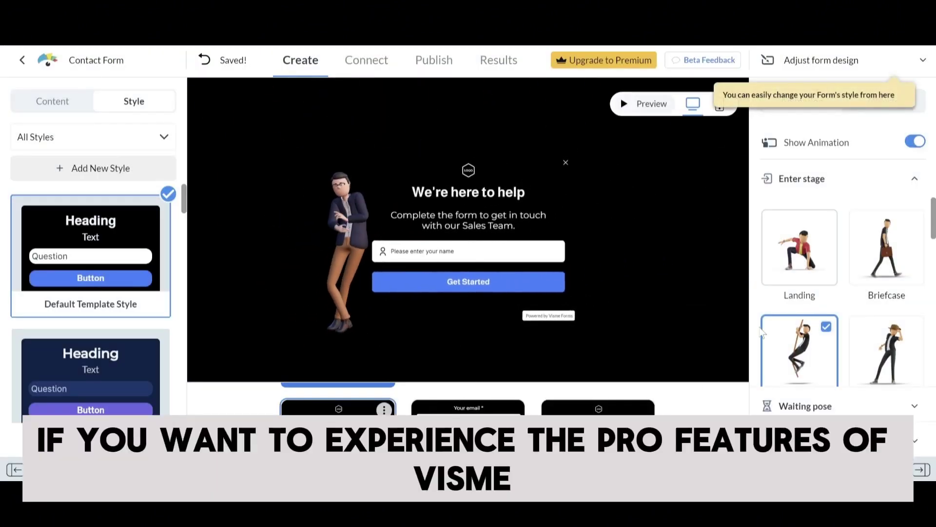
{"action": "left_click", "coordinate": [579, 425]}
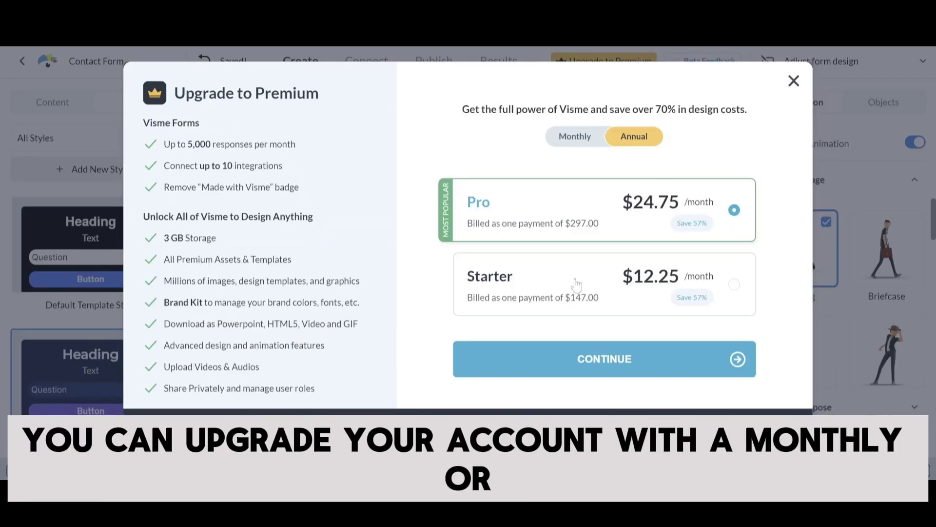
Compare monthly and annual pricing, then select the annual Starter plan at $12.25/month.
{"action": "left_click", "coordinate": [590, 139]}
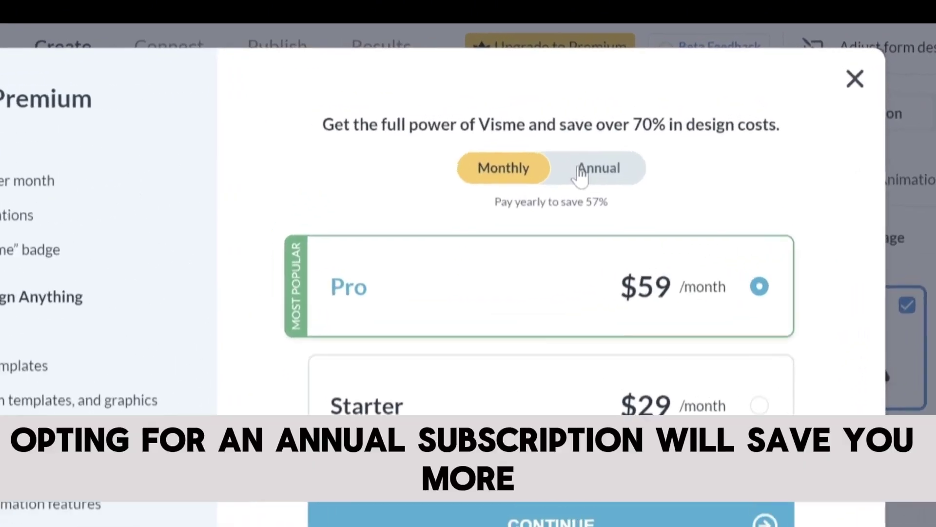
{"action": "left_click", "coordinate": [624, 141]}
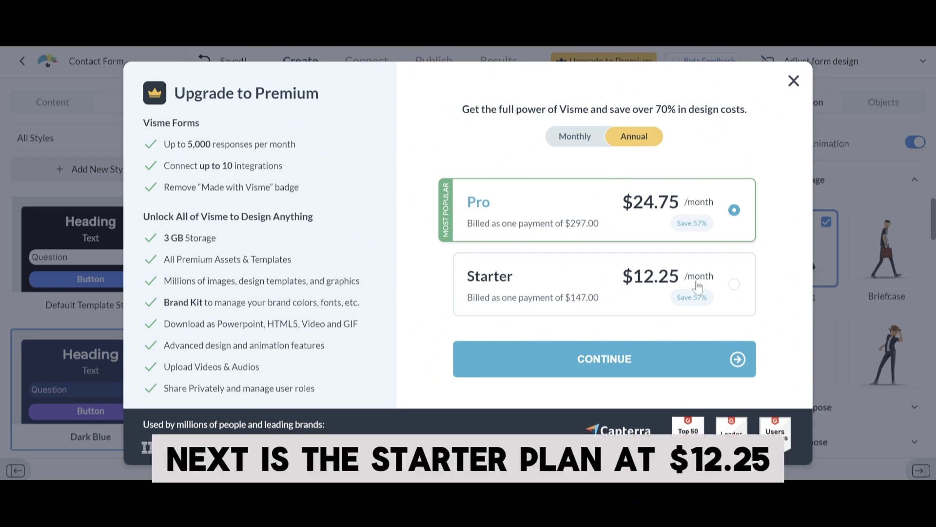
{"action": "left_click", "coordinate": [744, 291]}
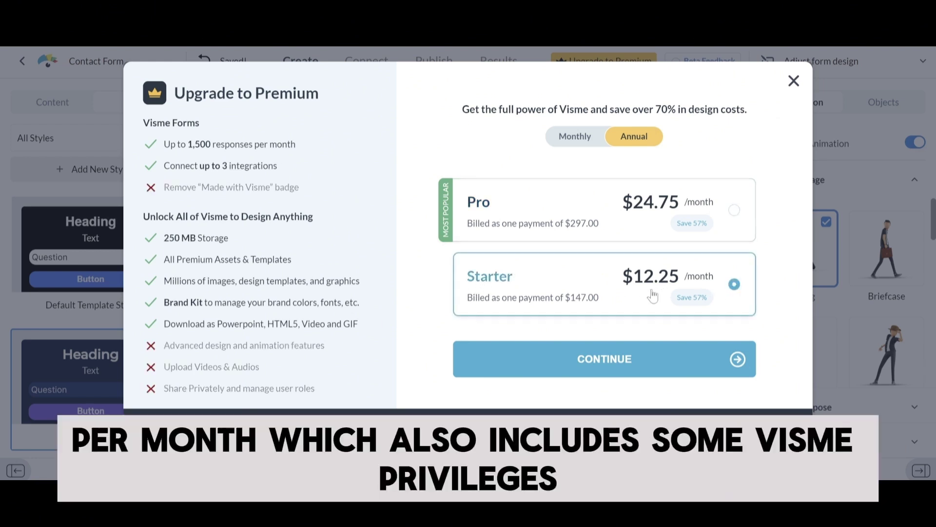